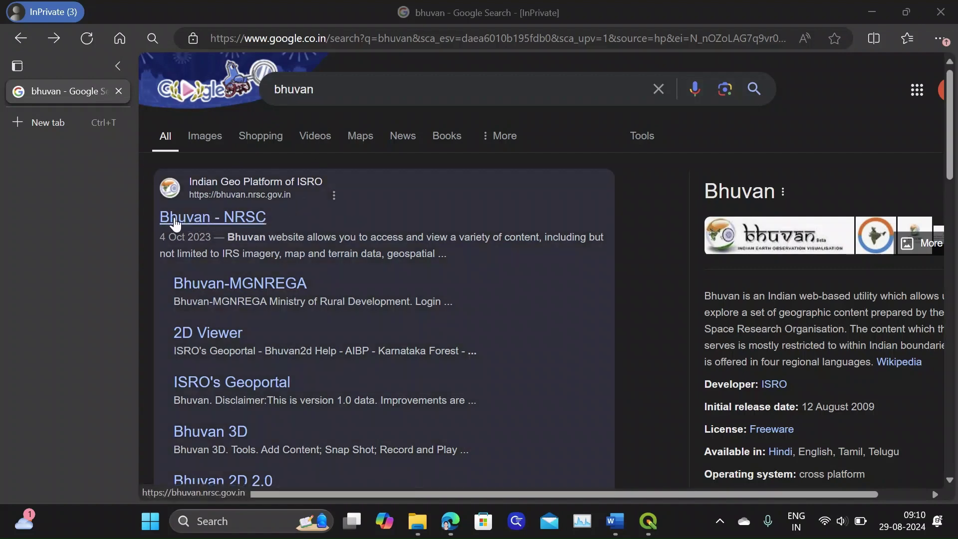
Open the 'Bhuvan - NRSC' result from the Google search for 'bhuvan'.
click(229, 224)
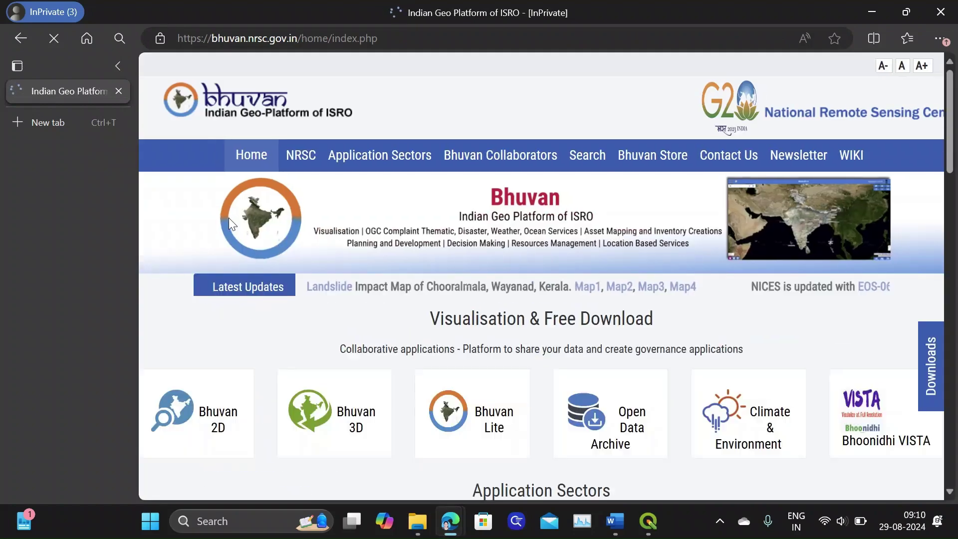
Scroll the Bhuvan home page and open the Open Data Archive card in a new tab.
scroll(609, 256, down, 1)
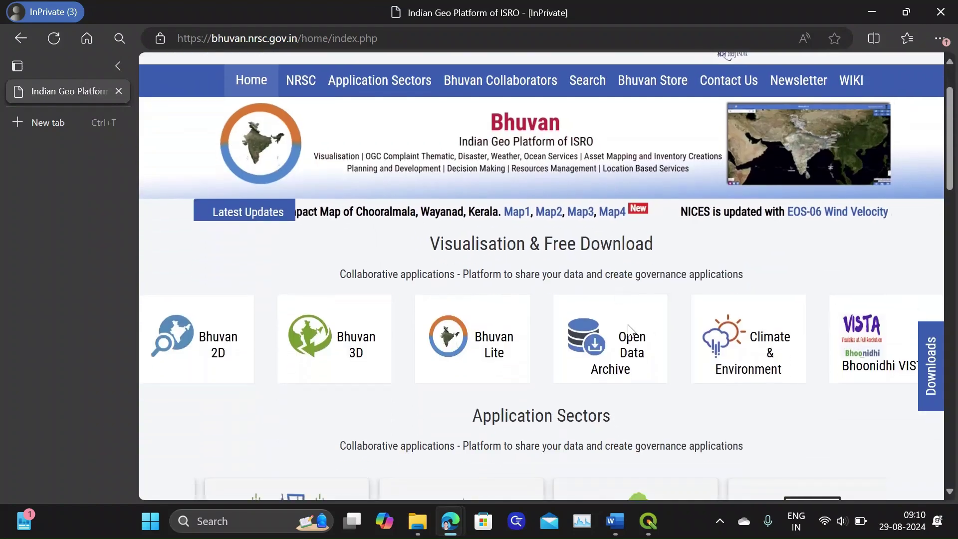
click(639, 351)
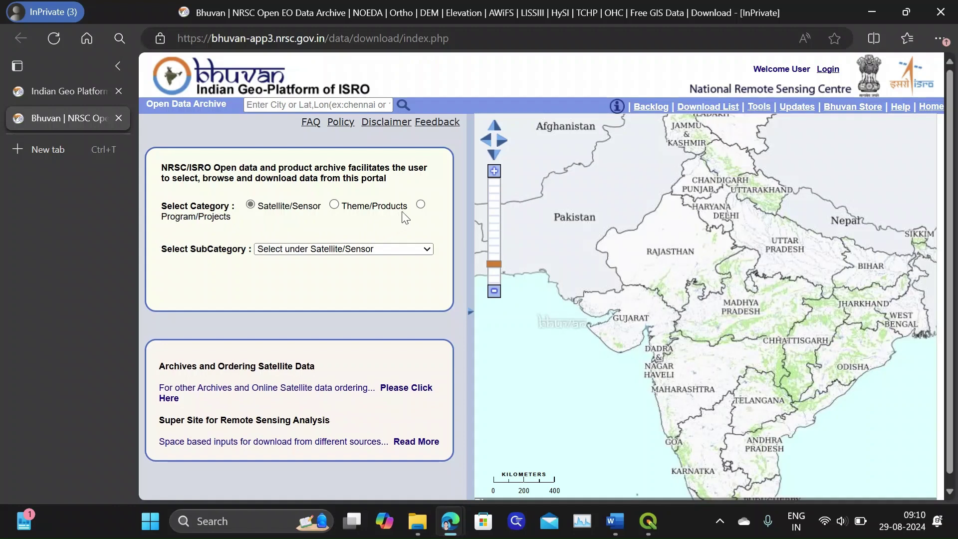
Choose Program/Projects, project 'CartoDEM-1 arc Sec' and product 'CartoDEM Version-3 R1'.
click(420, 206)
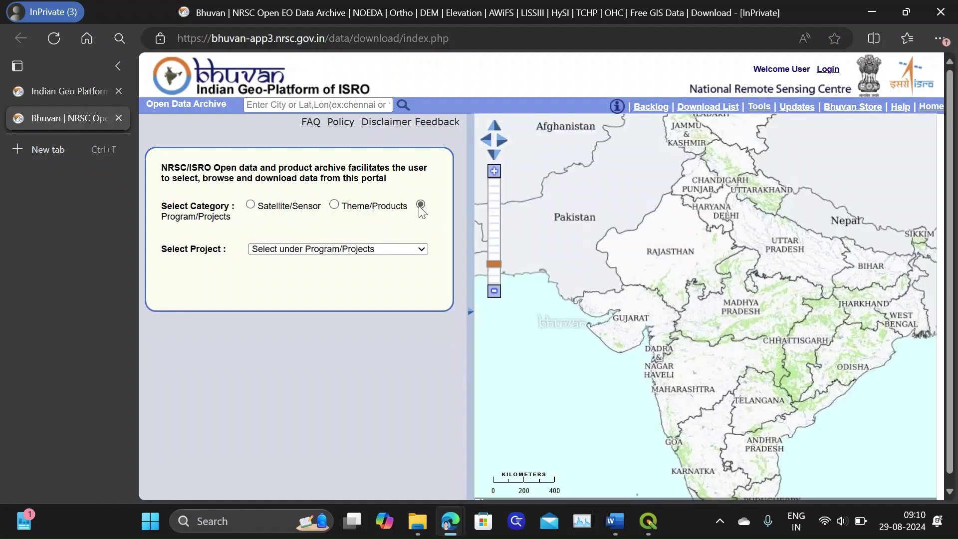
click(375, 249)
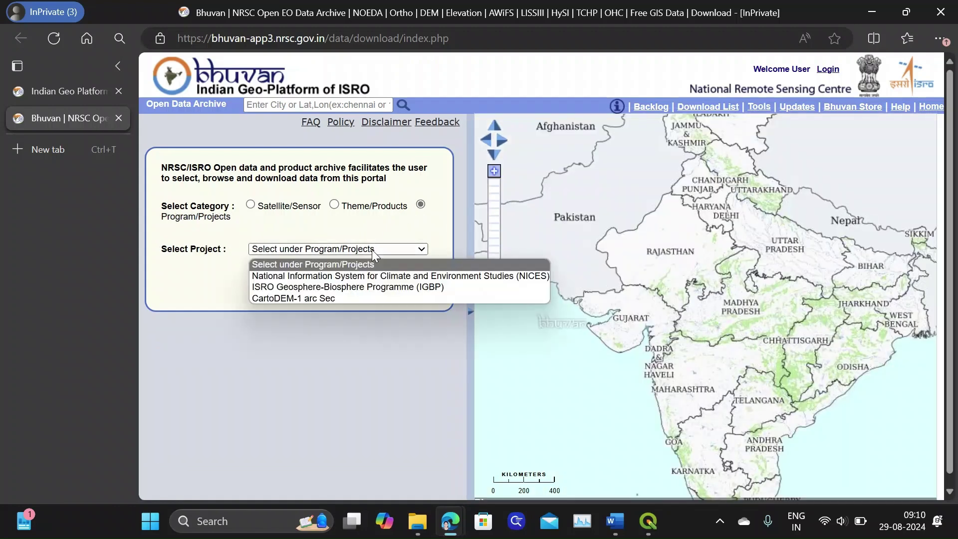
click(319, 298)
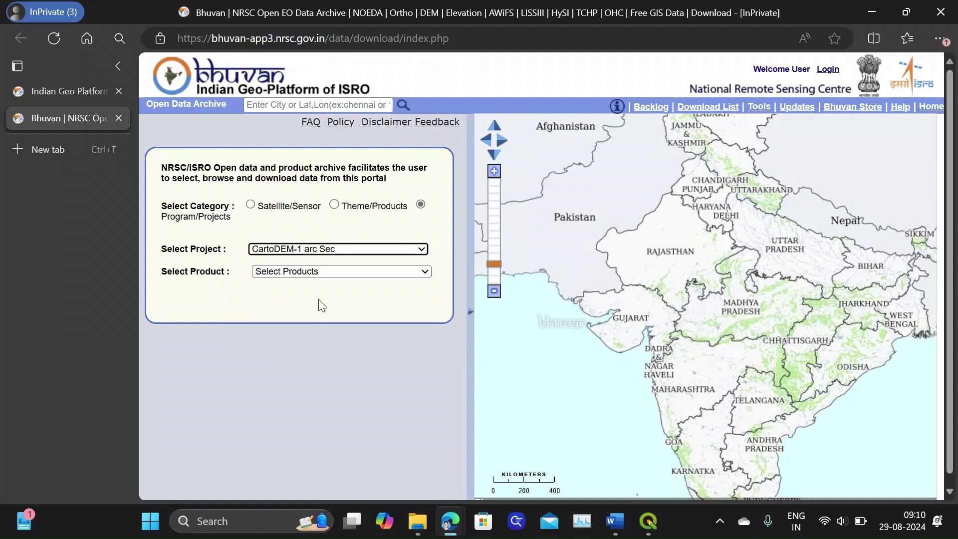
click(299, 274)
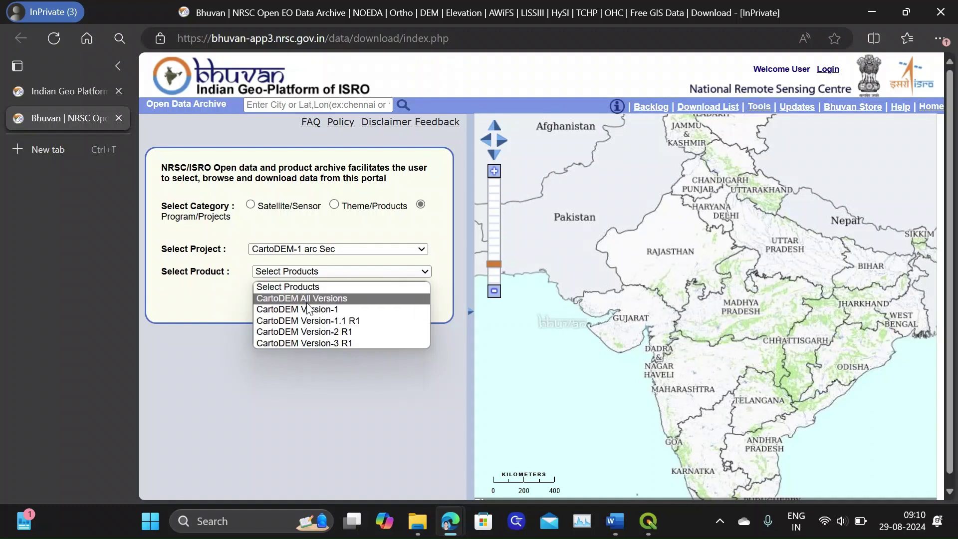
click(328, 345)
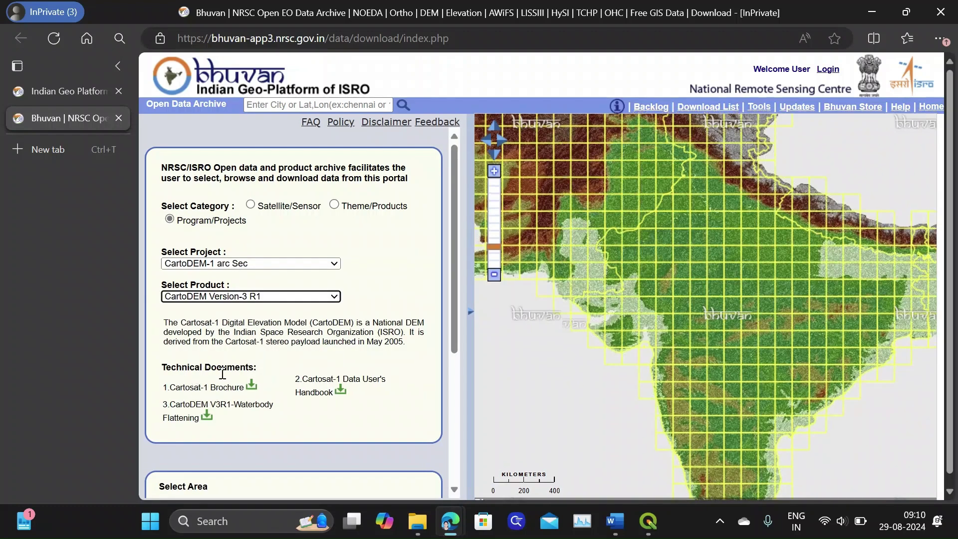
scroll(291, 405, down, 2)
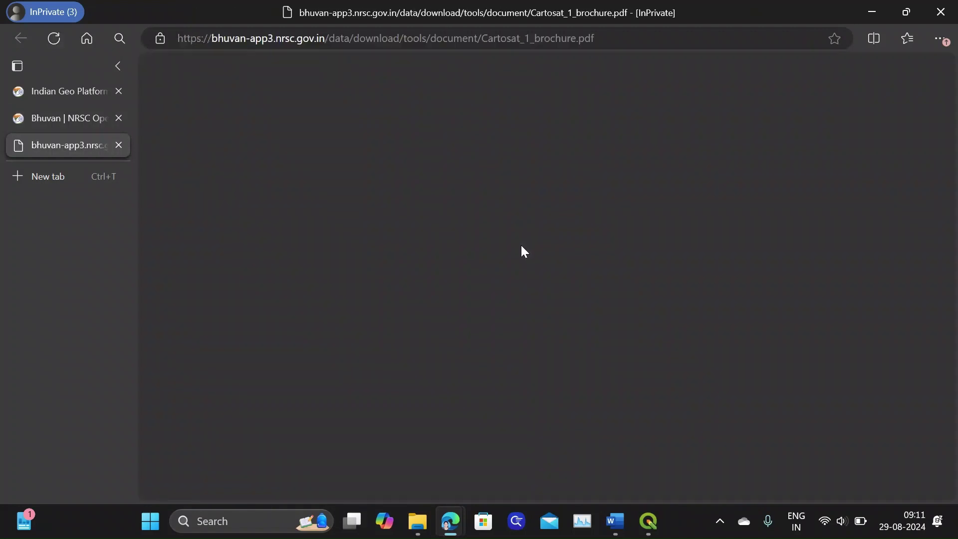
Scroll through the Cartosat-1 brochure PDF.
scroll(545, 319, down, 10)
scroll(546, 332, up, 10)
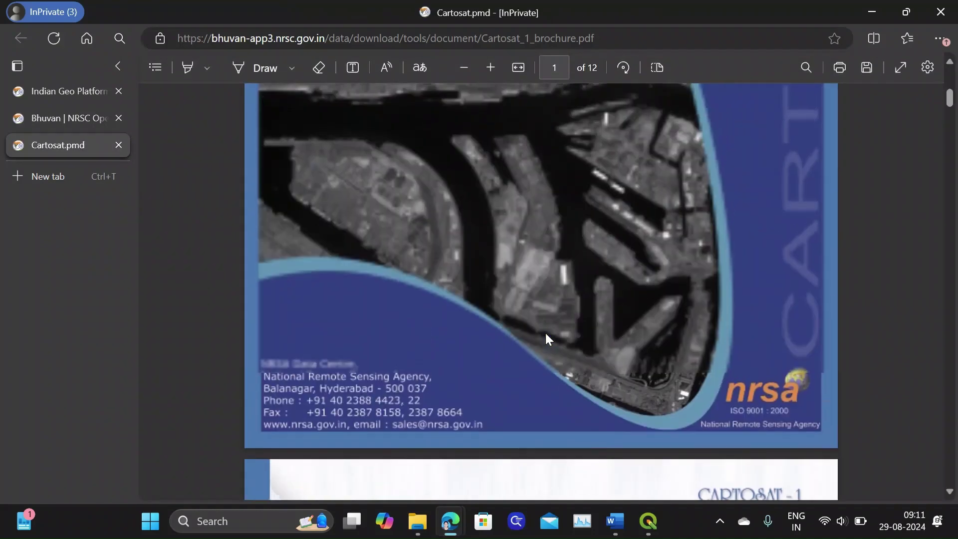
scroll(546, 338, up, 3)
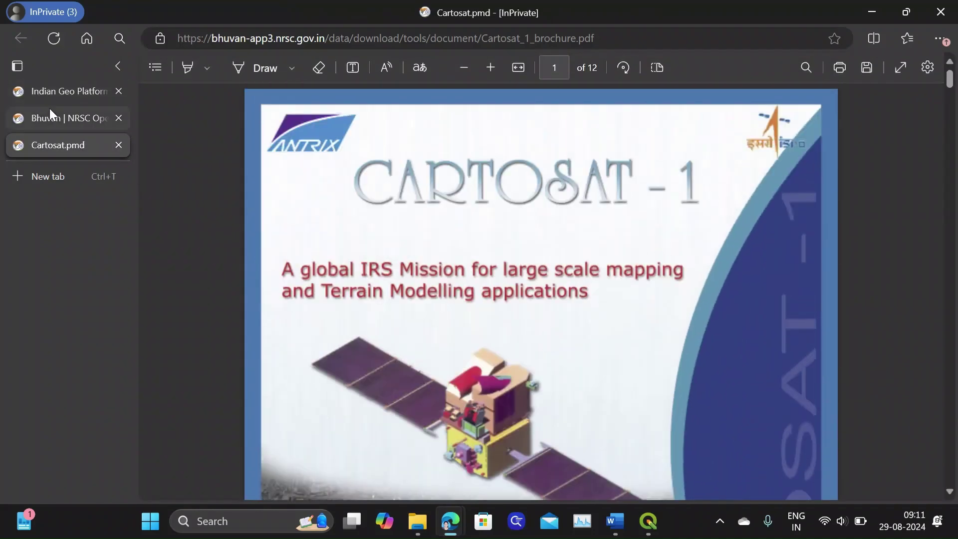
scroll(507, 283, down, 6)
scroll(566, 303, down, 15)
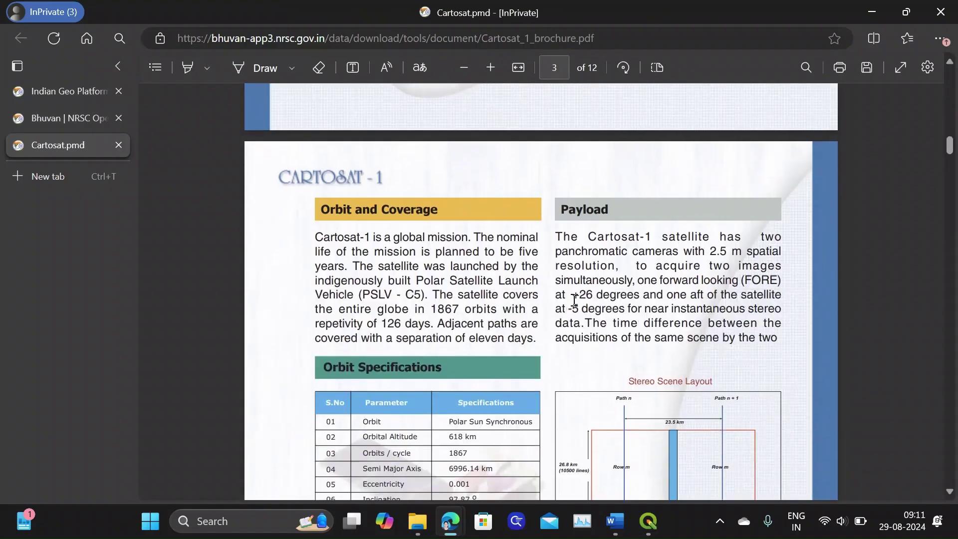
scroll(565, 300, down, 15)
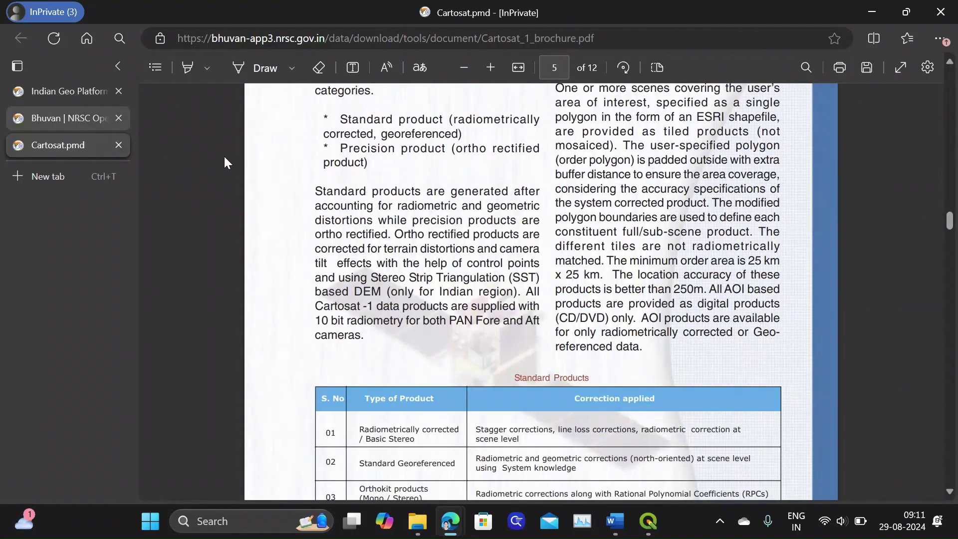
Open the Cartosat-1 Data User's Handbook from the Bhuvan tab and scroll its contents.
key(ctrl+shift+Tab)
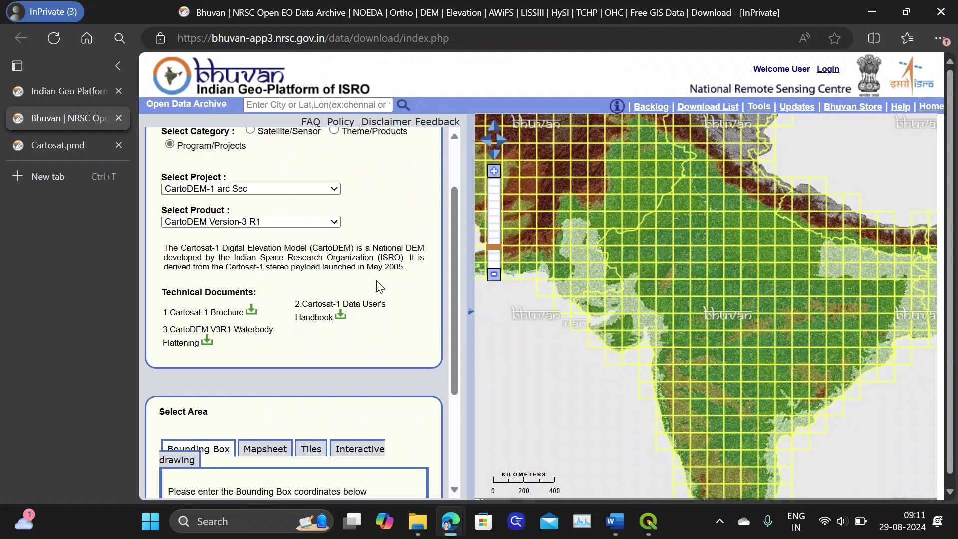
click(341, 316)
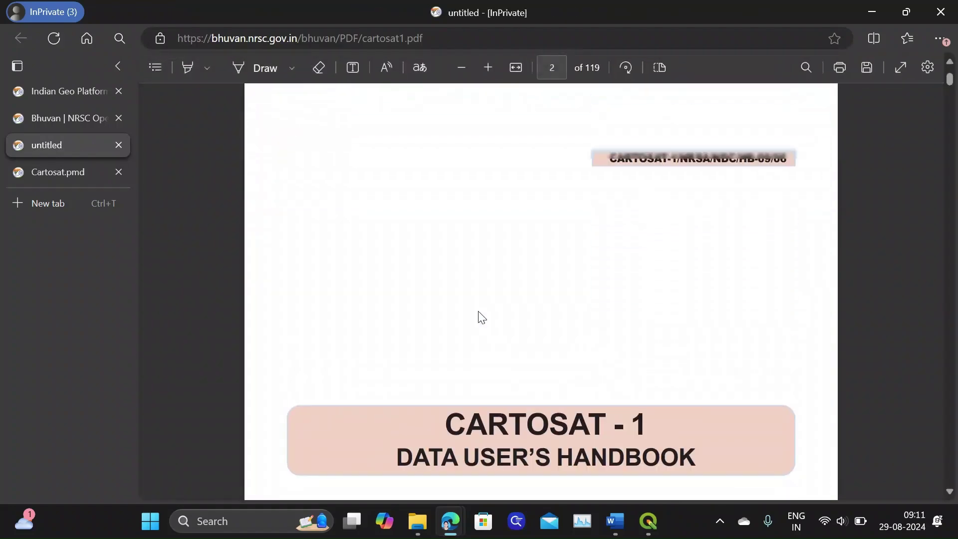
scroll(481, 317, up, 5)
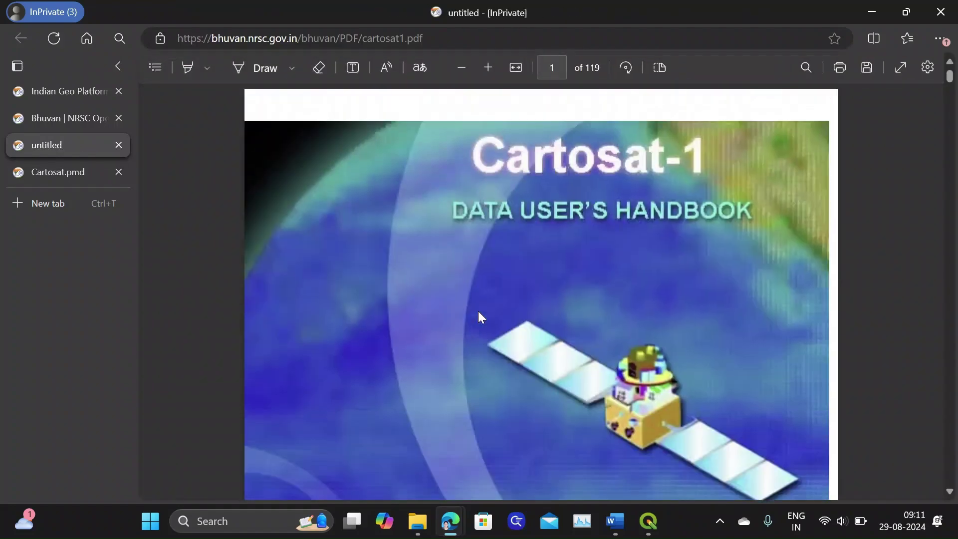
scroll(479, 313, down, 20)
scroll(478, 310, up, 4)
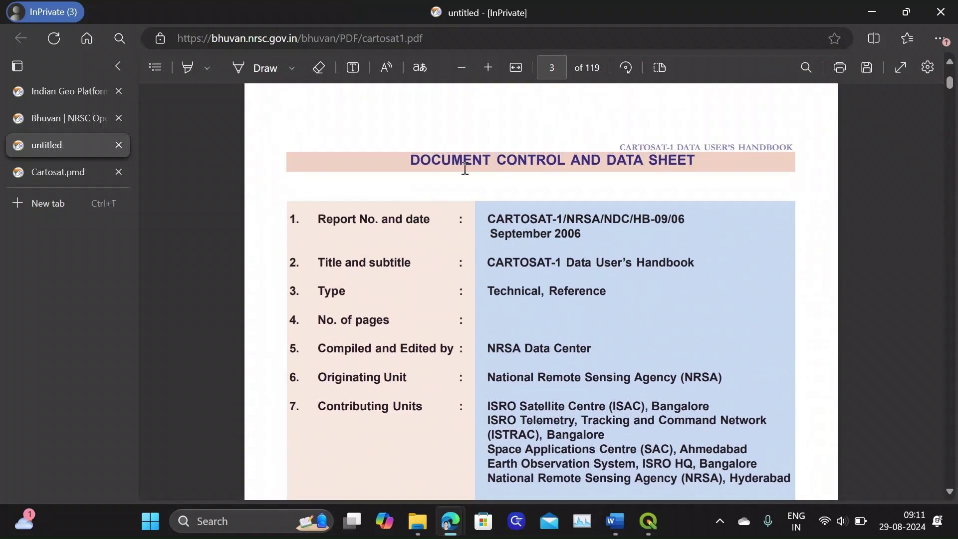
scroll(477, 318, down, 20)
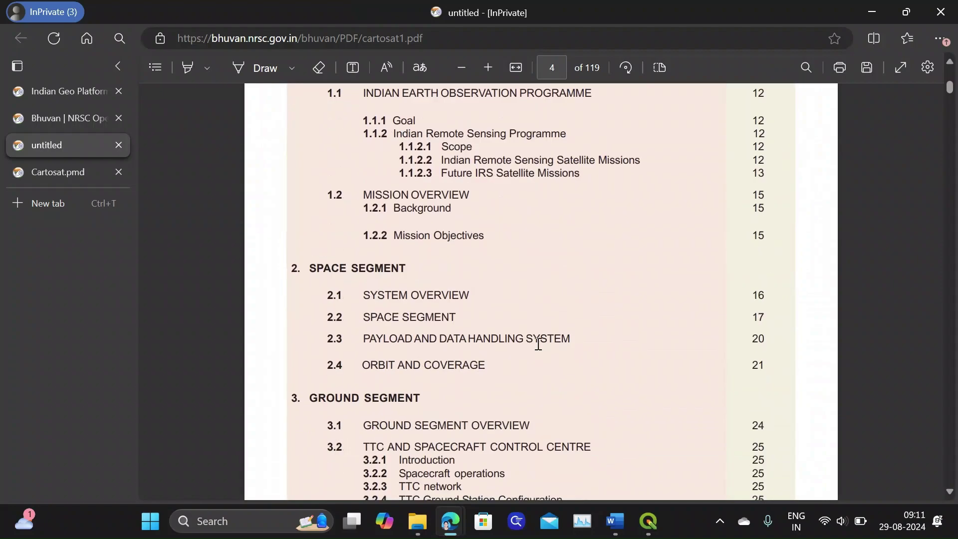
scroll(532, 340, down, 10)
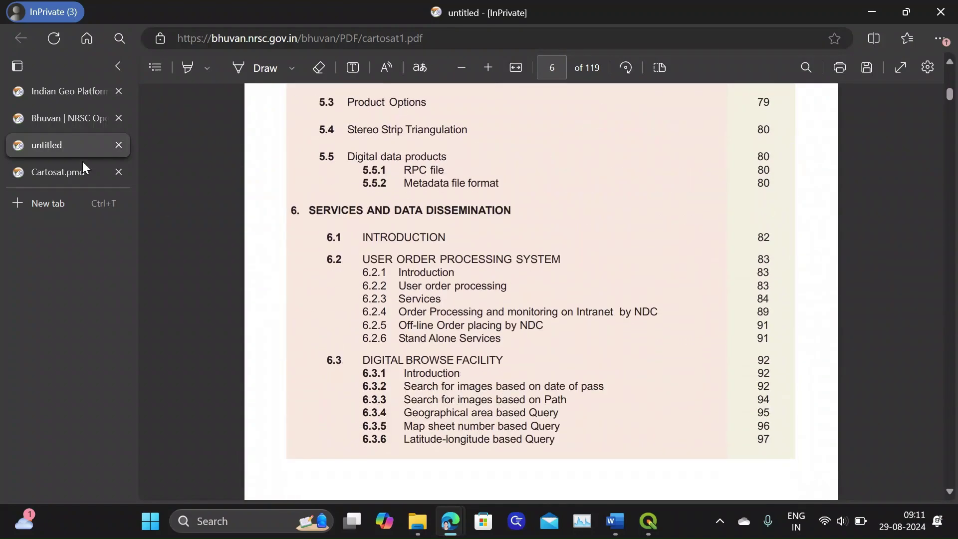
Switch tabs and scroll through the 17-page Water bodies Flattening PDF.
click(65, 116)
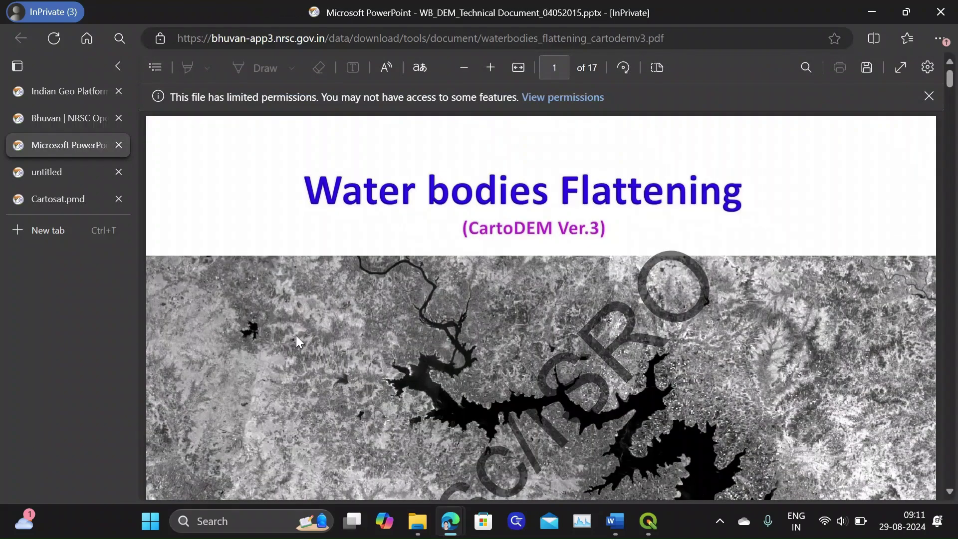
scroll(515, 349, down, 5)
scroll(519, 349, up, 5)
scroll(538, 348, down, 7)
scroll(538, 348, down, 15)
scroll(521, 331, up, 13)
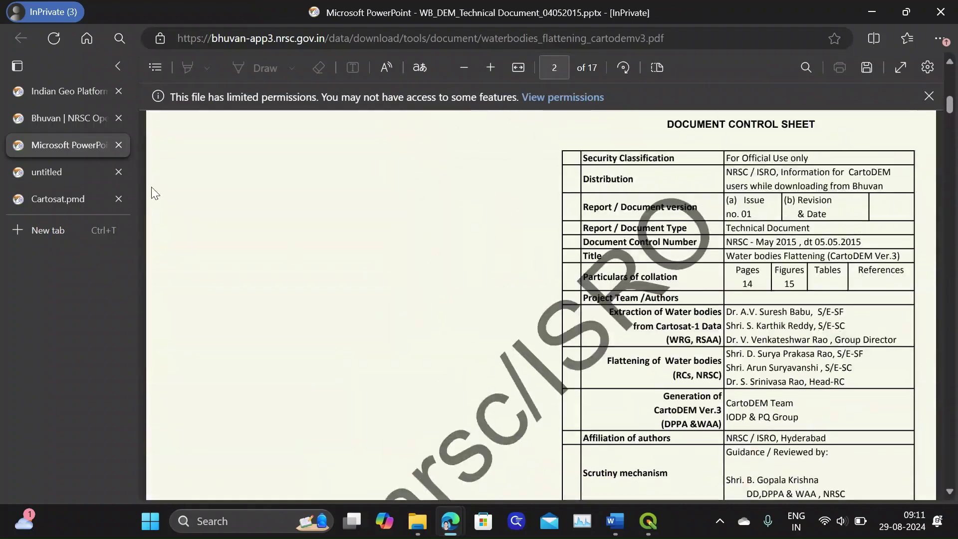
Cycle through the handbook, brochure and untitled tabs, ending on the Bhuvan download page.
click(55, 119)
click(61, 172)
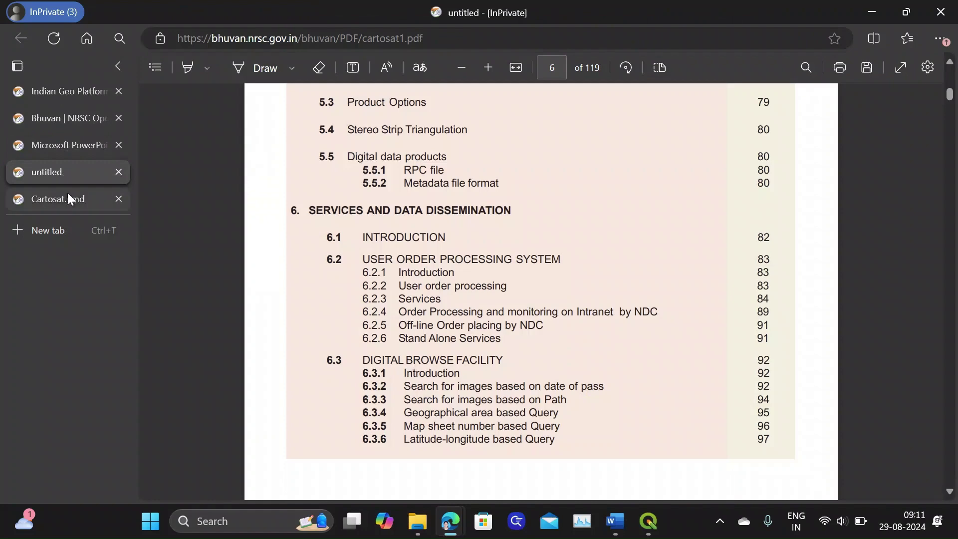
click(67, 197)
click(69, 172)
click(71, 146)
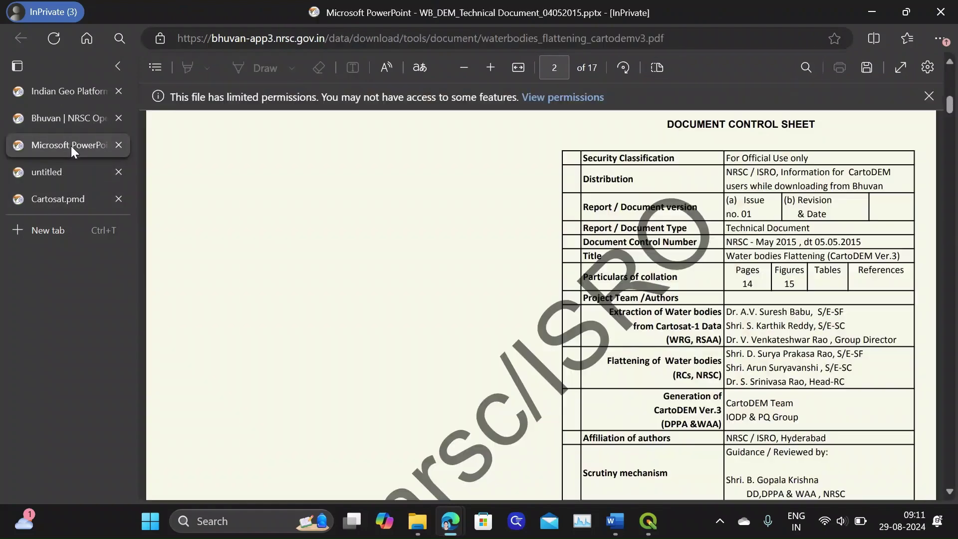
click(75, 121)
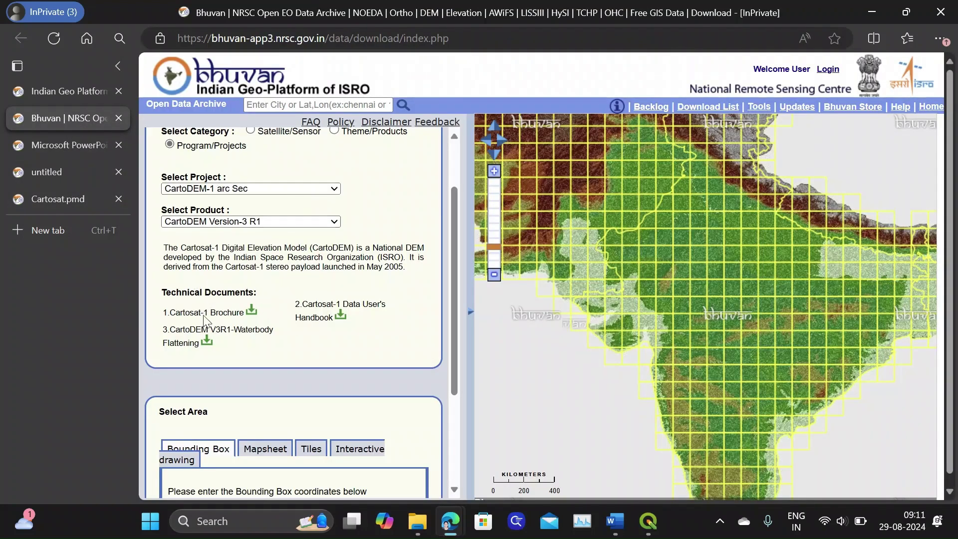
Fill the Bounding Box with longitude 74 to 78 and latitude 8 to 13.
scroll(279, 327, down, 3)
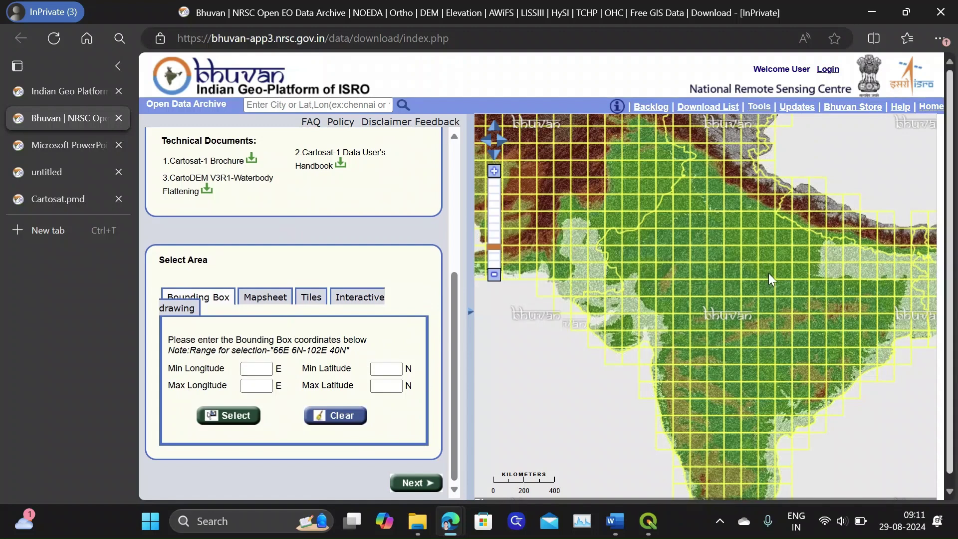
click(253, 369)
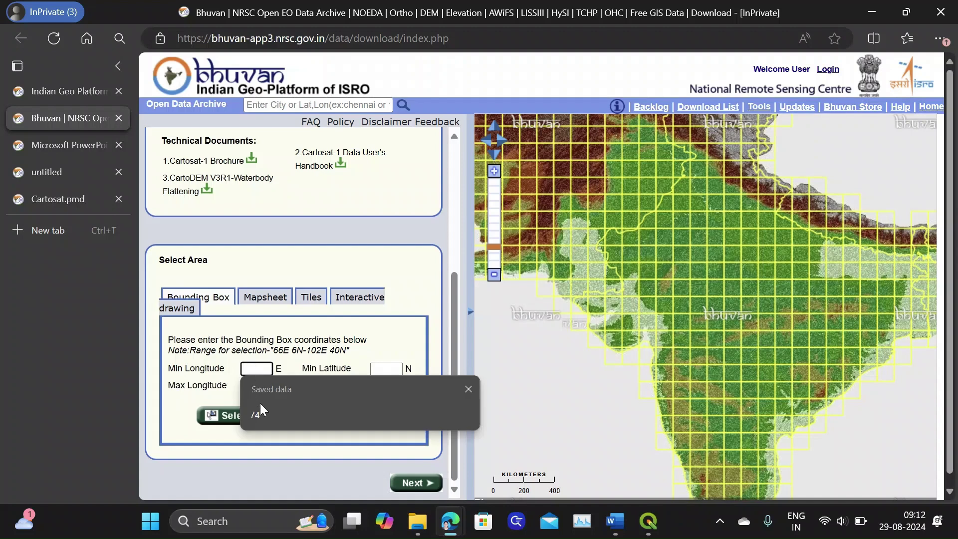
click(262, 411)
click(258, 385)
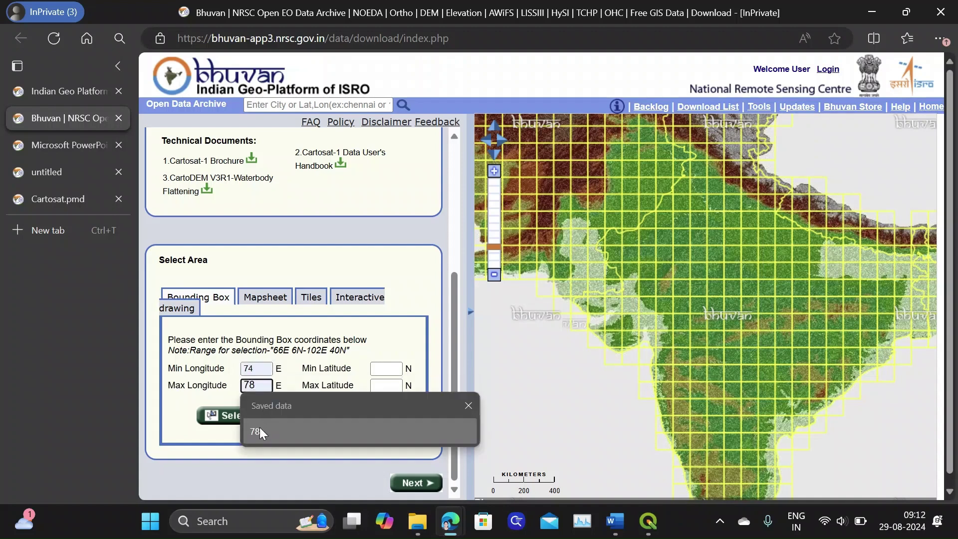
click(259, 428)
click(392, 367)
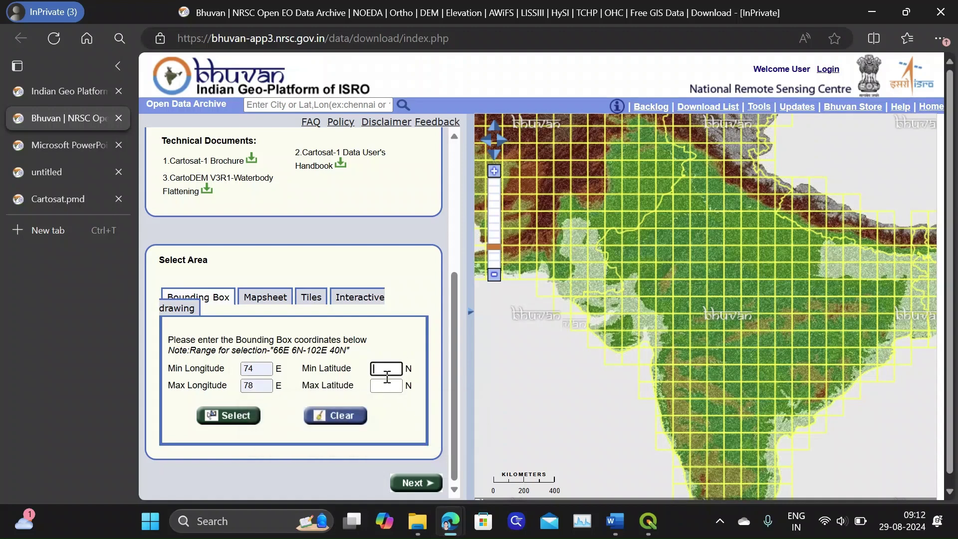
text(8)
key(Tab)
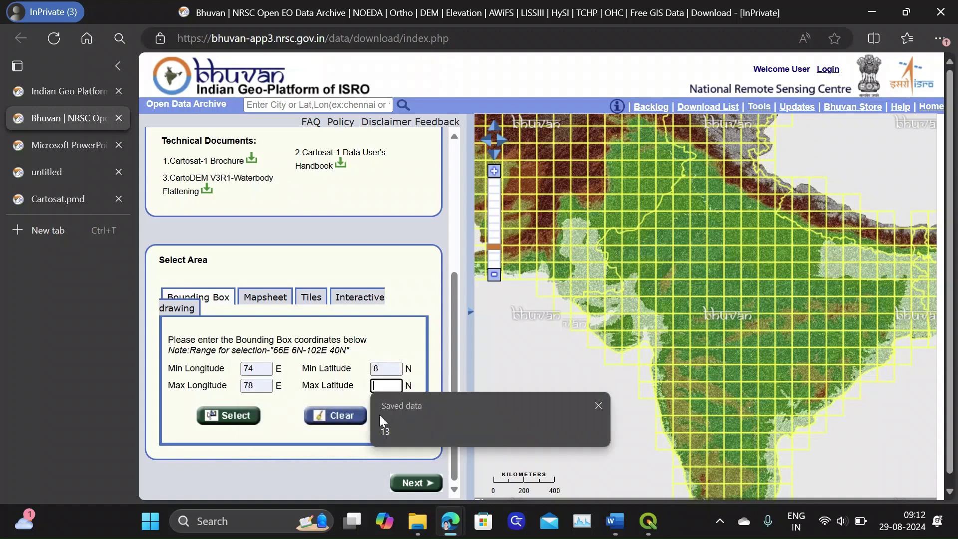
click(237, 423)
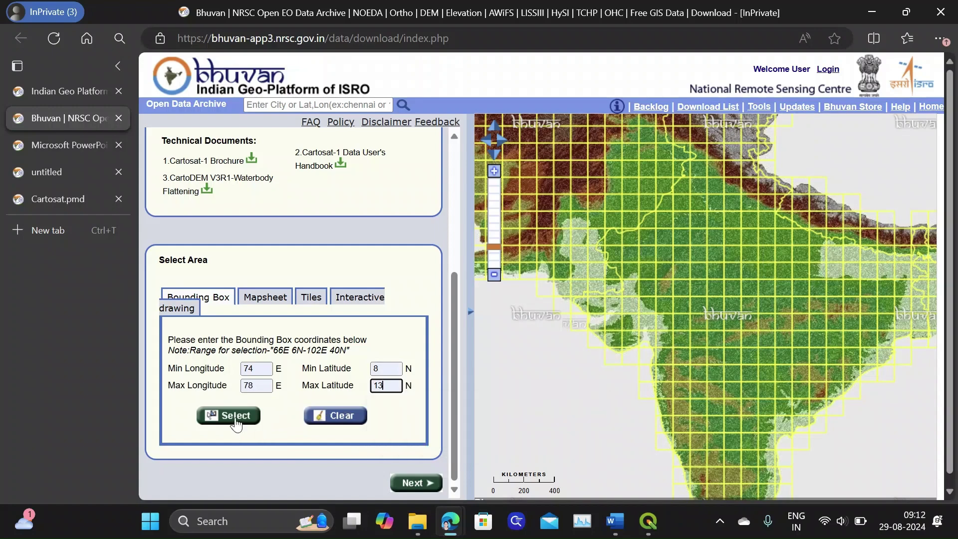
Select the tiles in the box, list the 14 tiles, and request the C43W download.
click(237, 423)
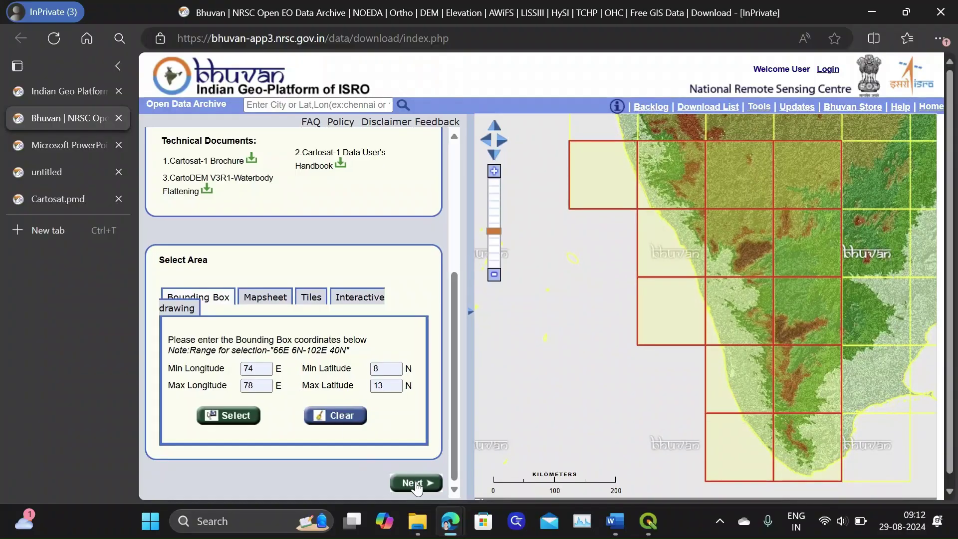
click(417, 484)
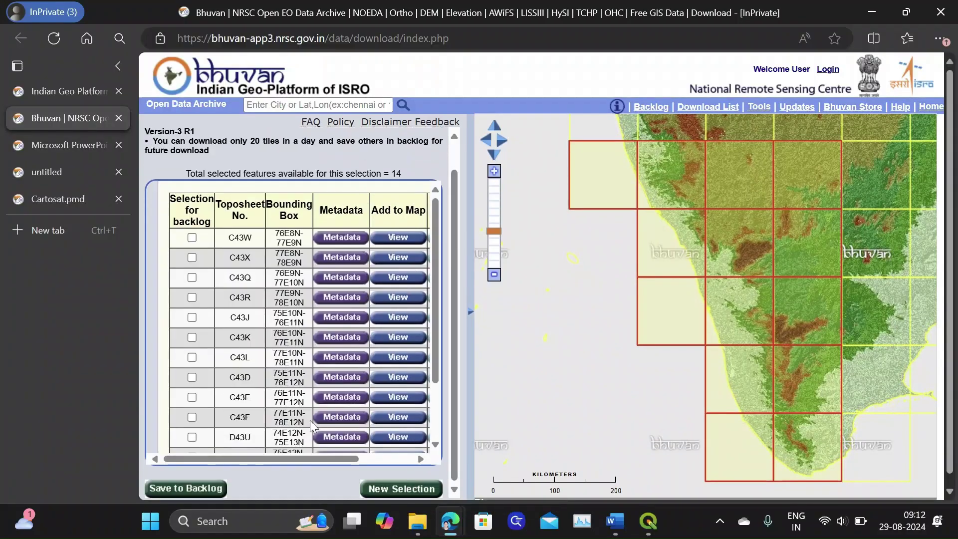
drag(286, 457, 387, 461)
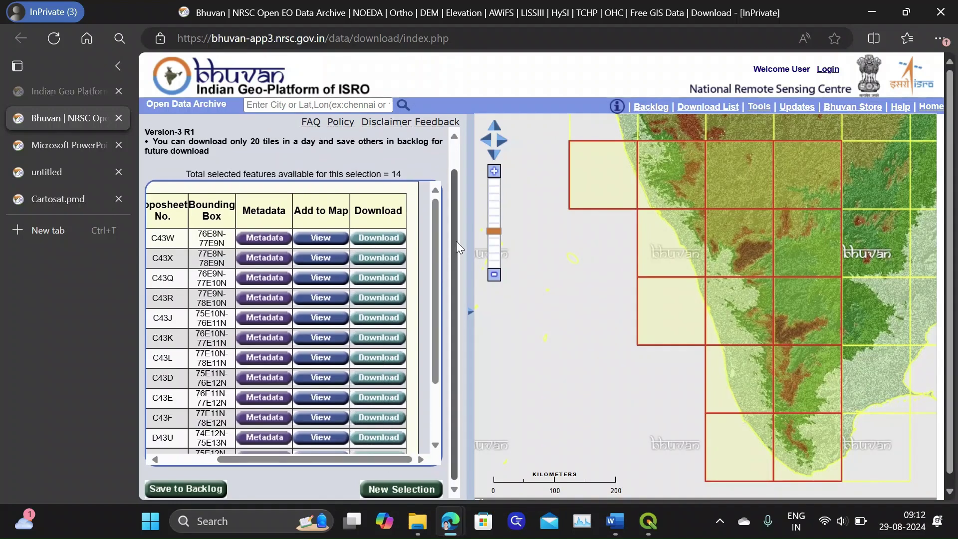
drag(456, 242, 457, 188)
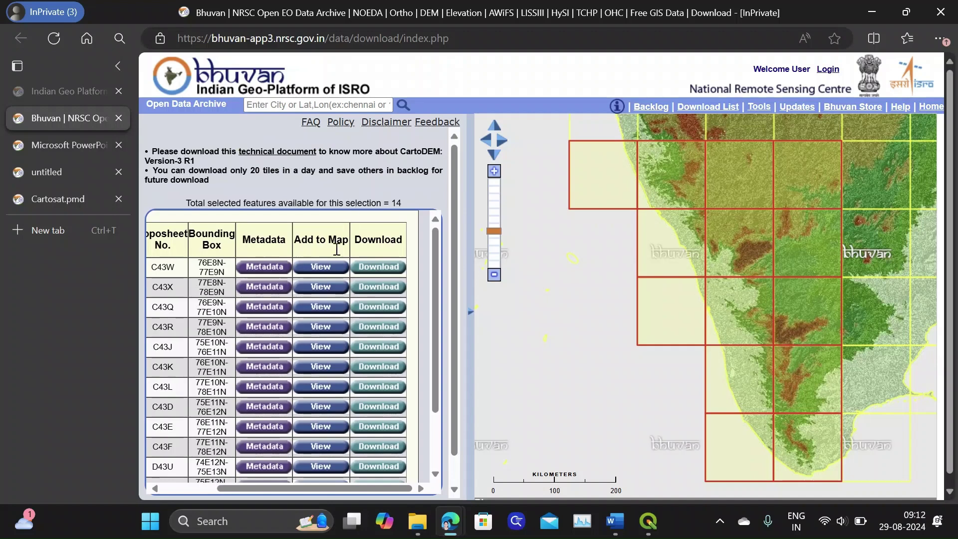
drag(322, 487, 267, 488)
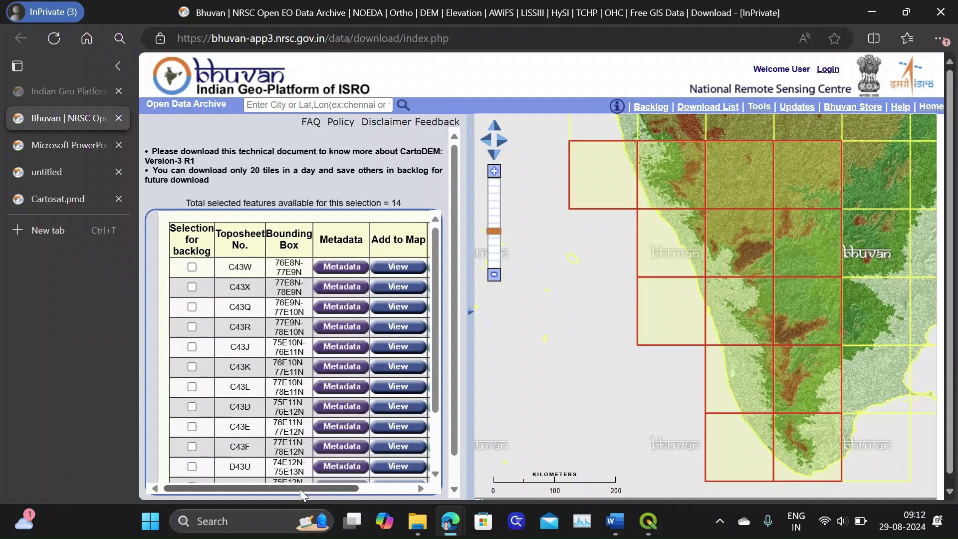
drag(300, 488, 379, 489)
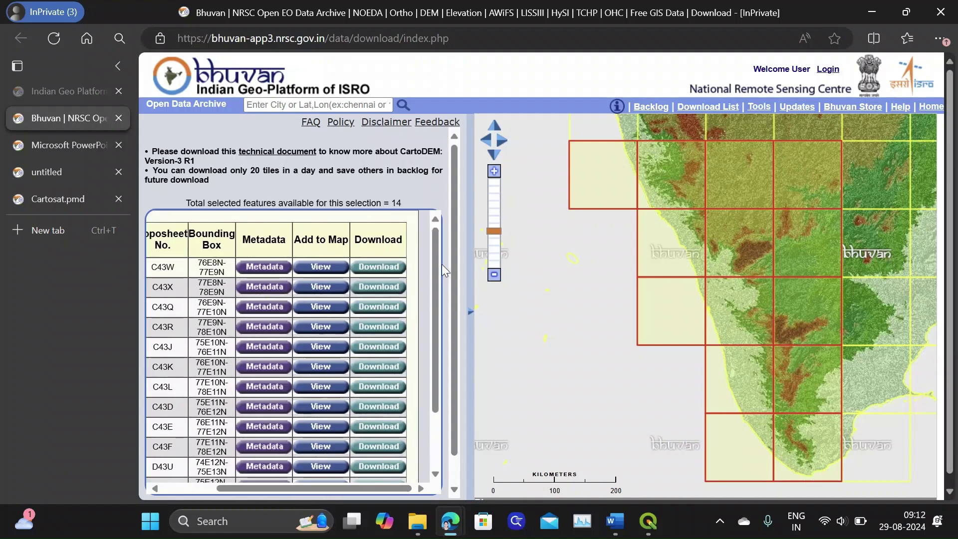
scroll(452, 256, down, 1)
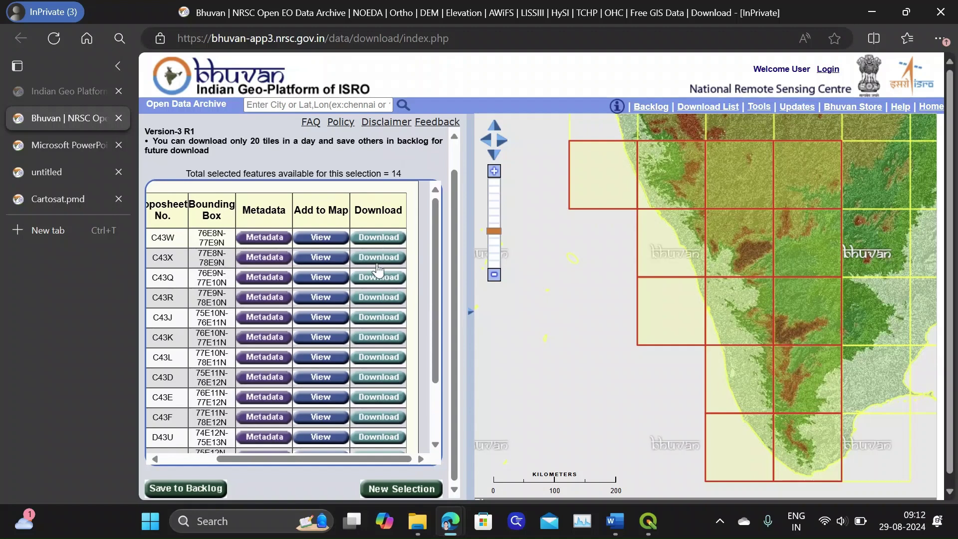
drag(438, 237, 430, 264)
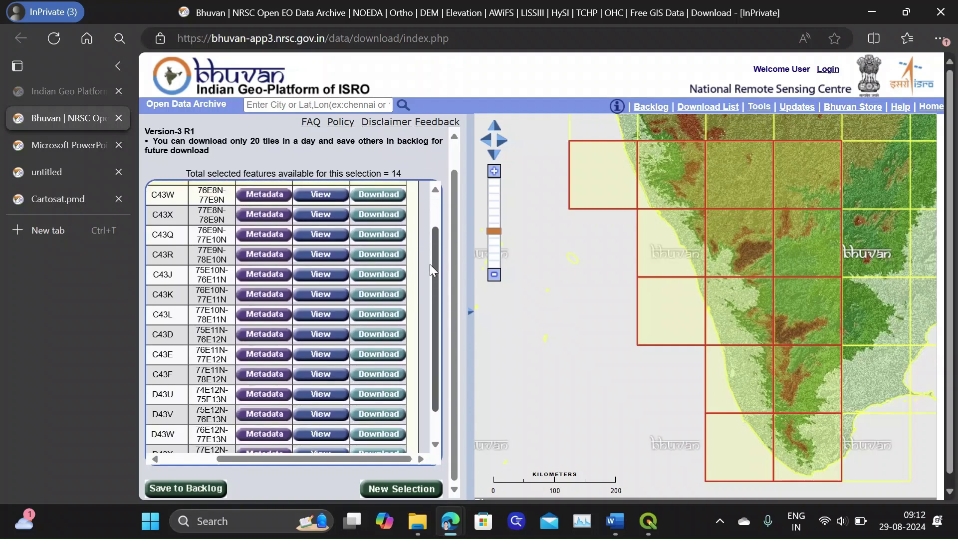
click(386, 198)
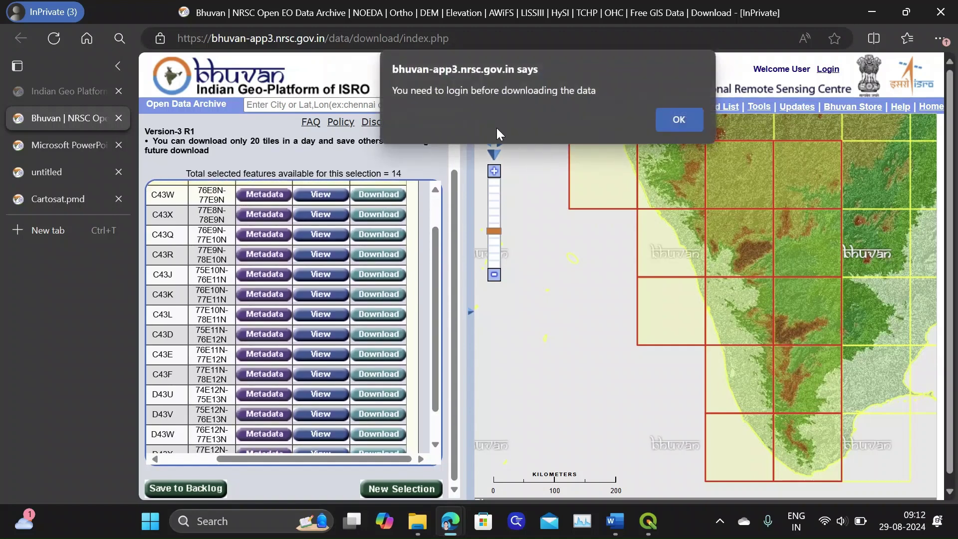
Dismiss the alert and log in with the saved account, answering 9 to 3 * 3.
click(679, 120)
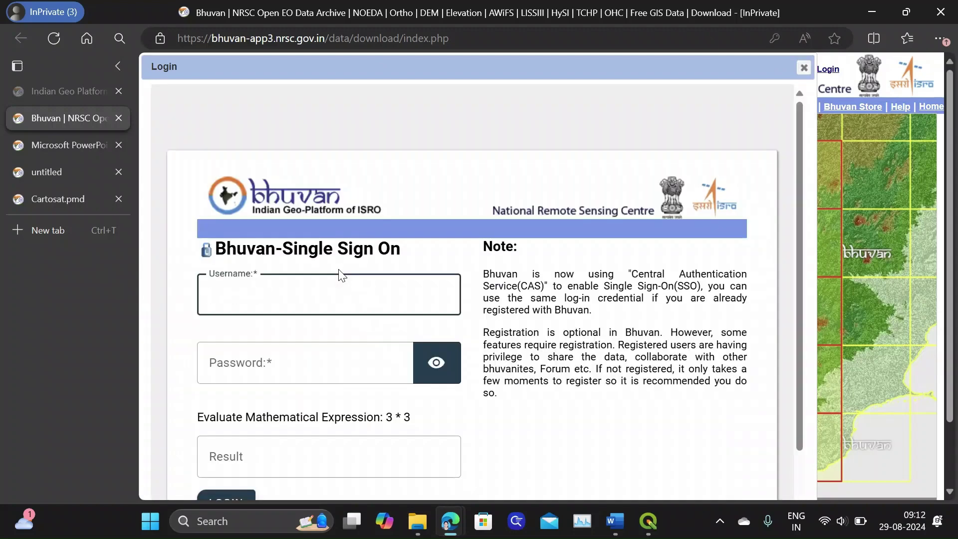
scroll(355, 350, down, 5)
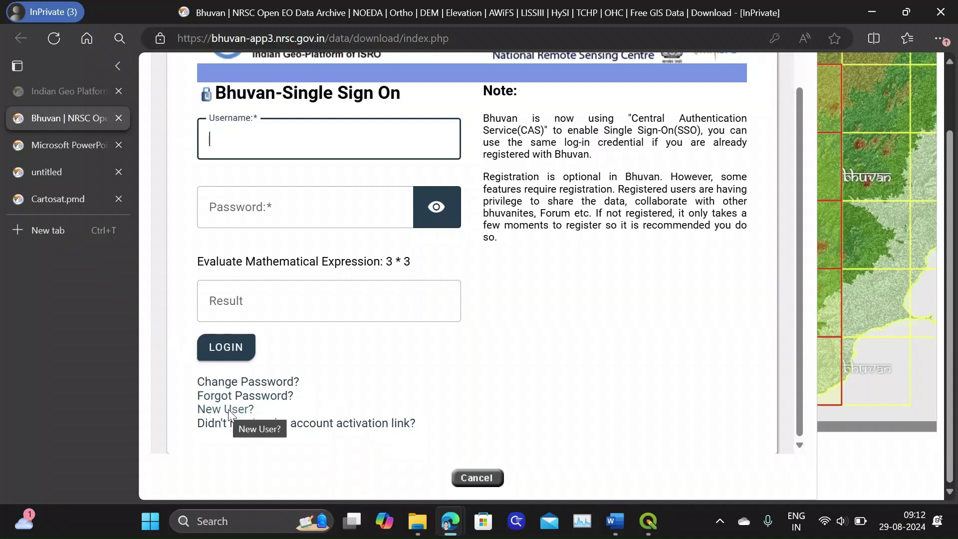
scroll(416, 399, up, 3)
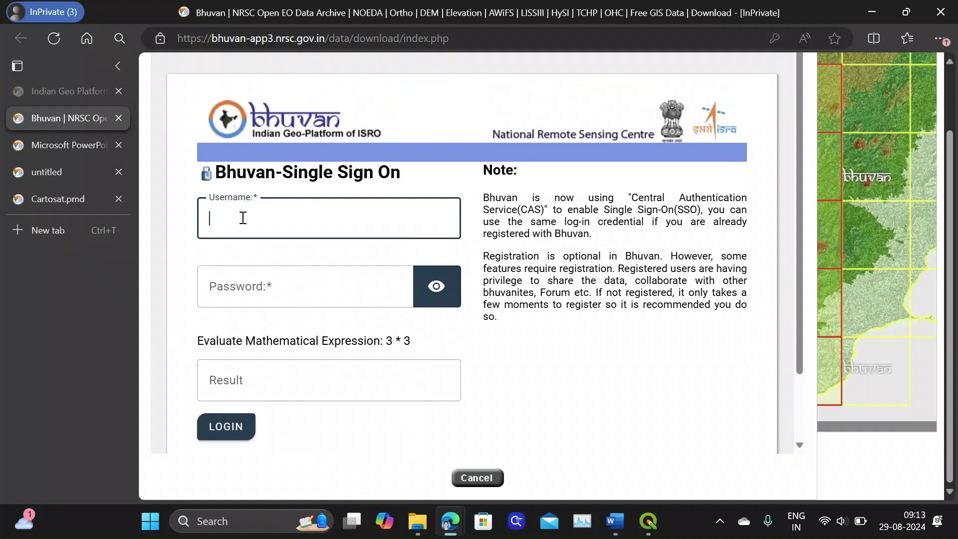
click(245, 218)
click(242, 281)
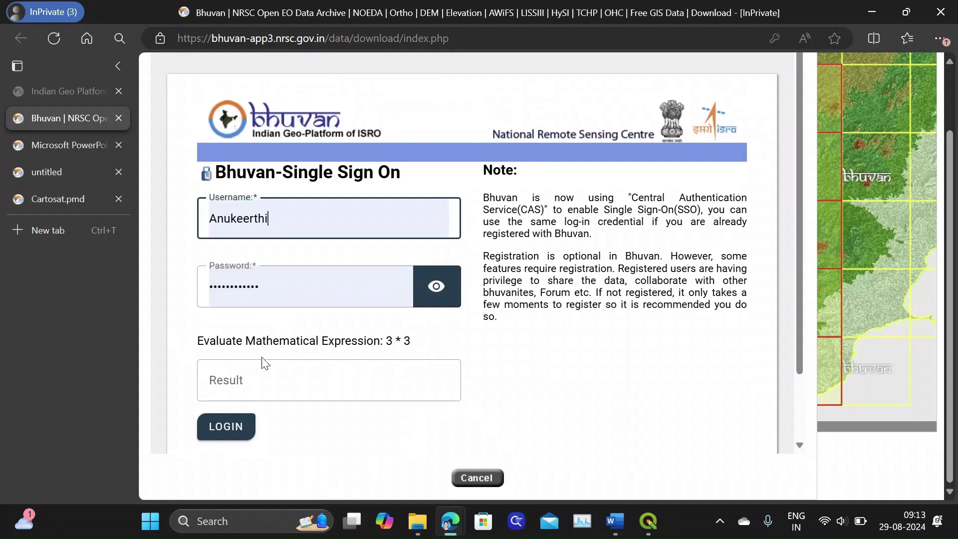
click(240, 377)
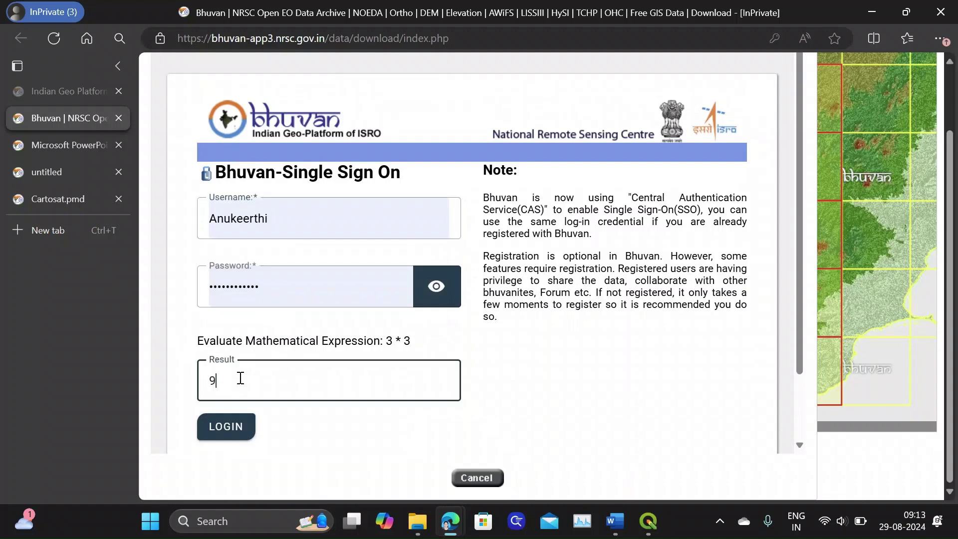
click(229, 427)
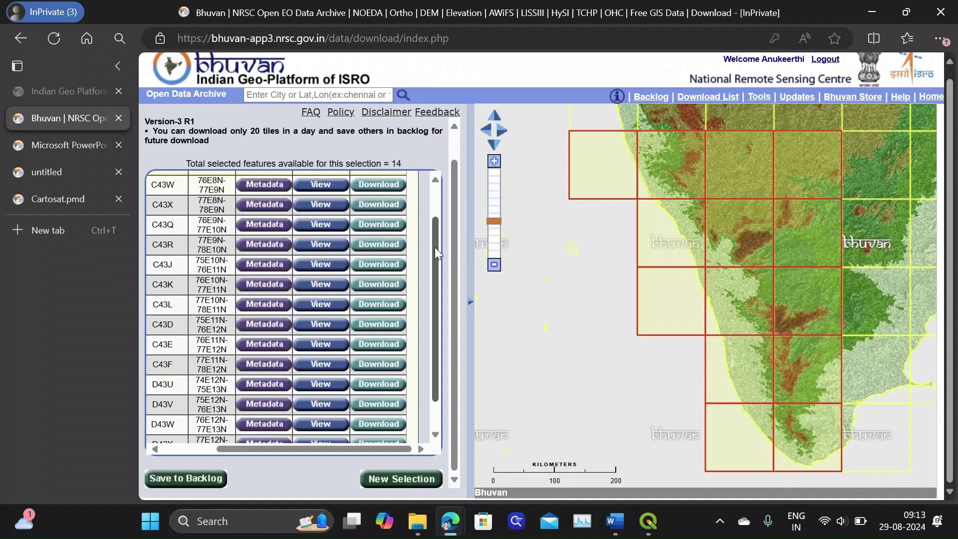
Download the C43X tile's zip file from the tile list.
scroll(435, 247, up, 3)
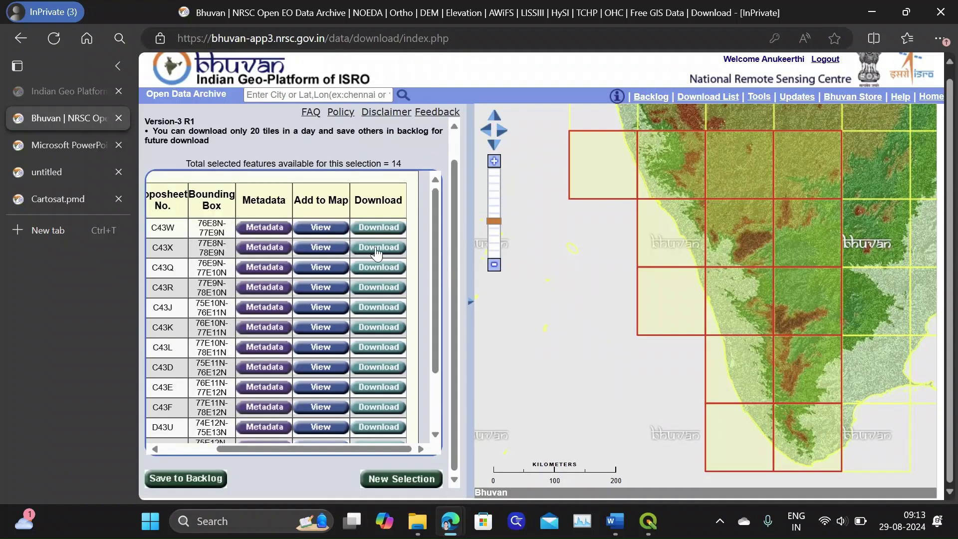
click(375, 248)
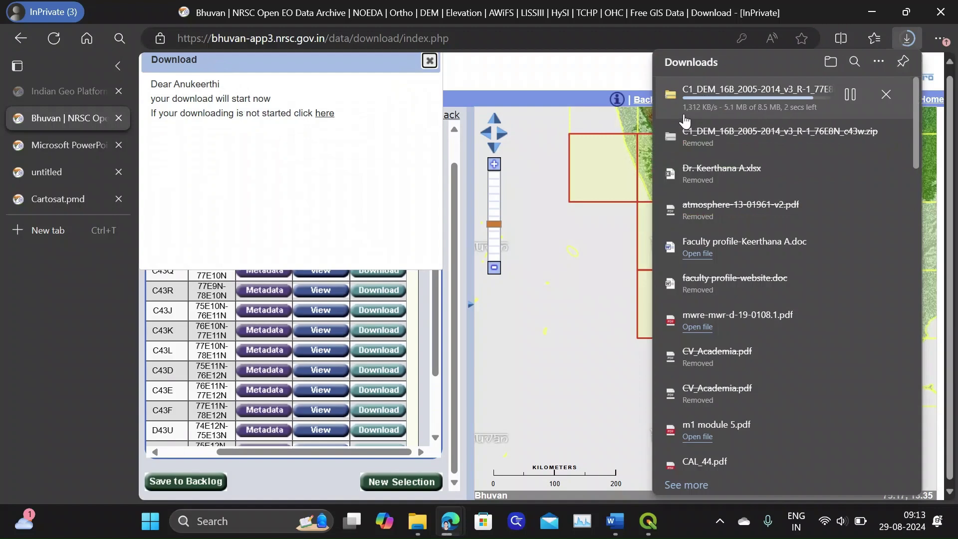
click(417, 521)
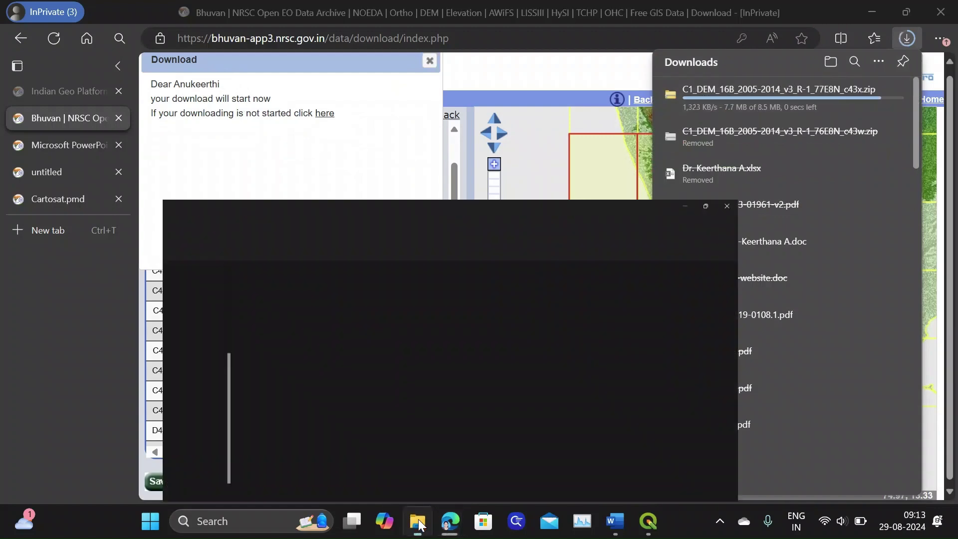
Open the c43w tile folder to confirm it contains the cdnc43w elevation TIF.
click(448, 46)
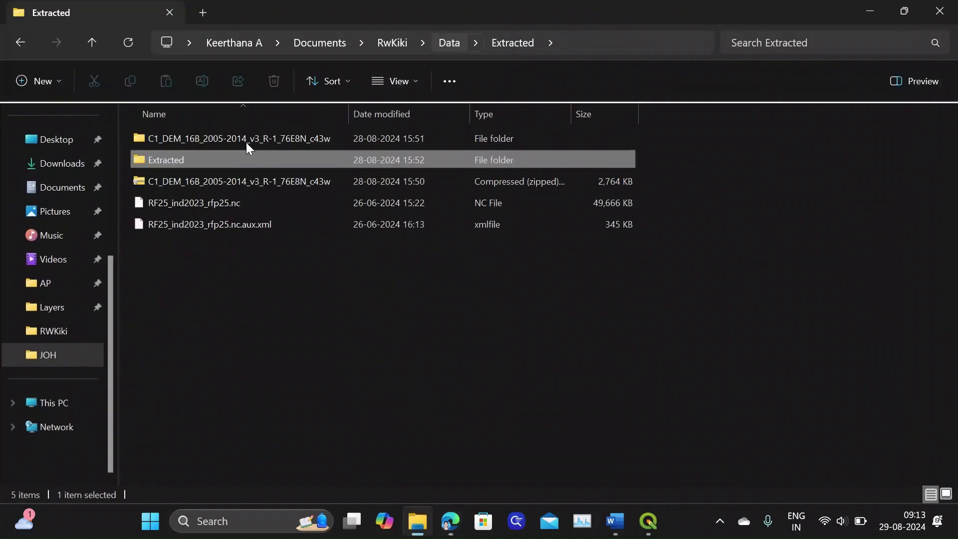
click(185, 182)
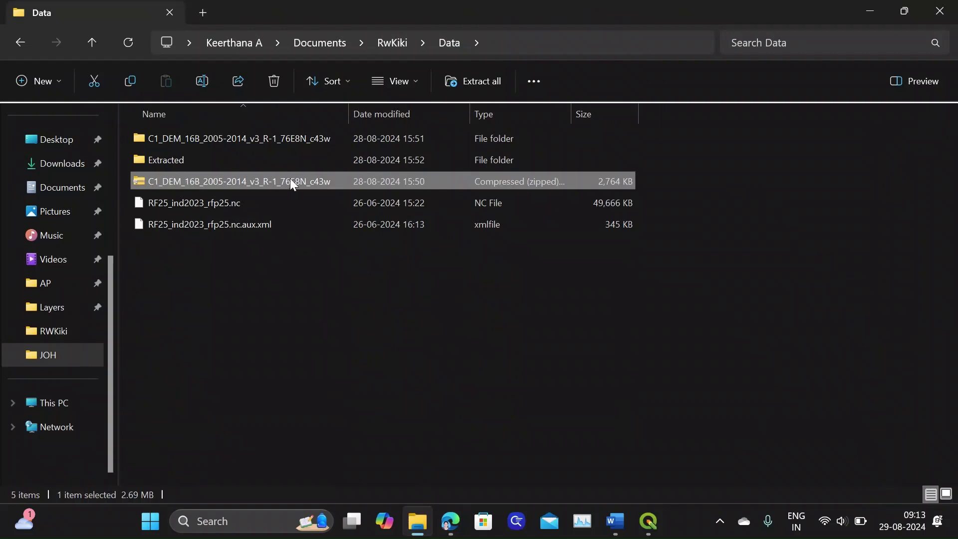
double_click(250, 142)
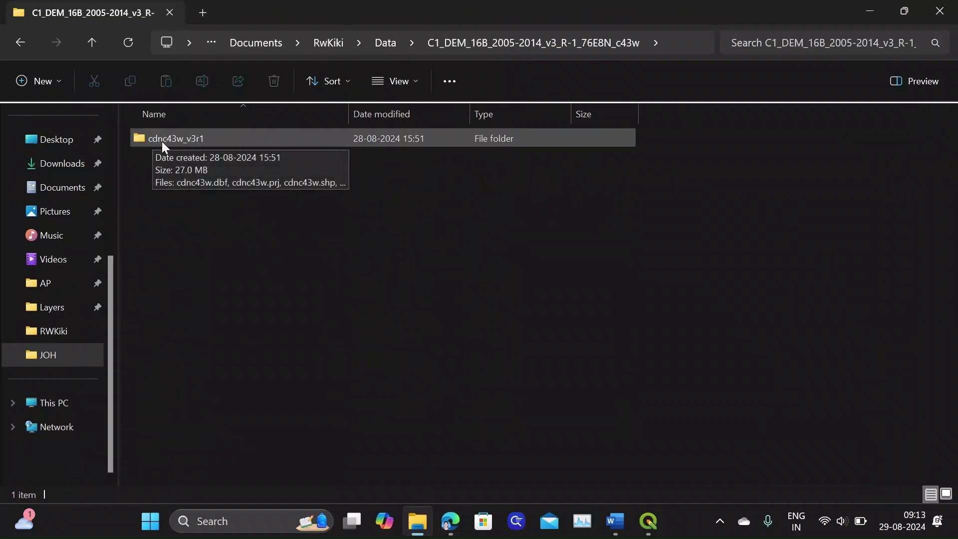
double_click(169, 138)
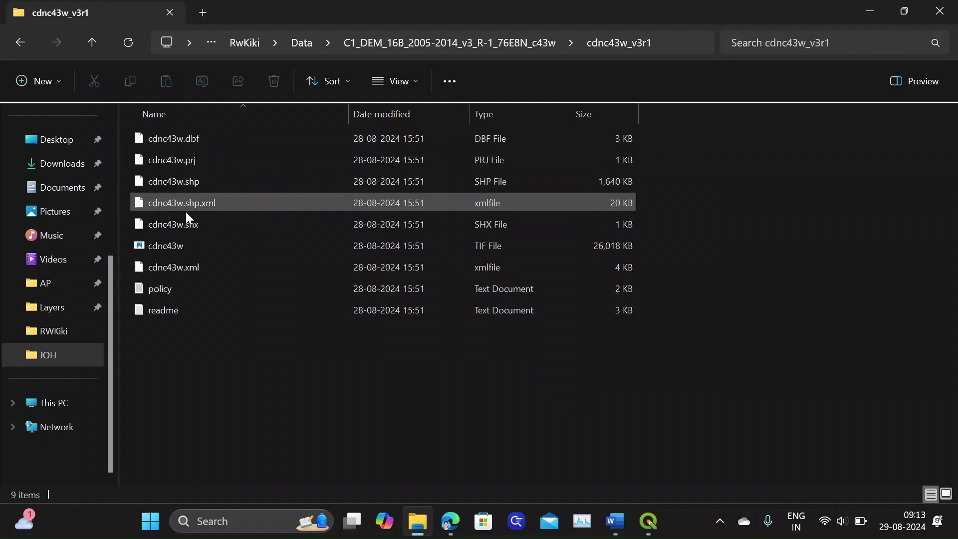
click(169, 246)
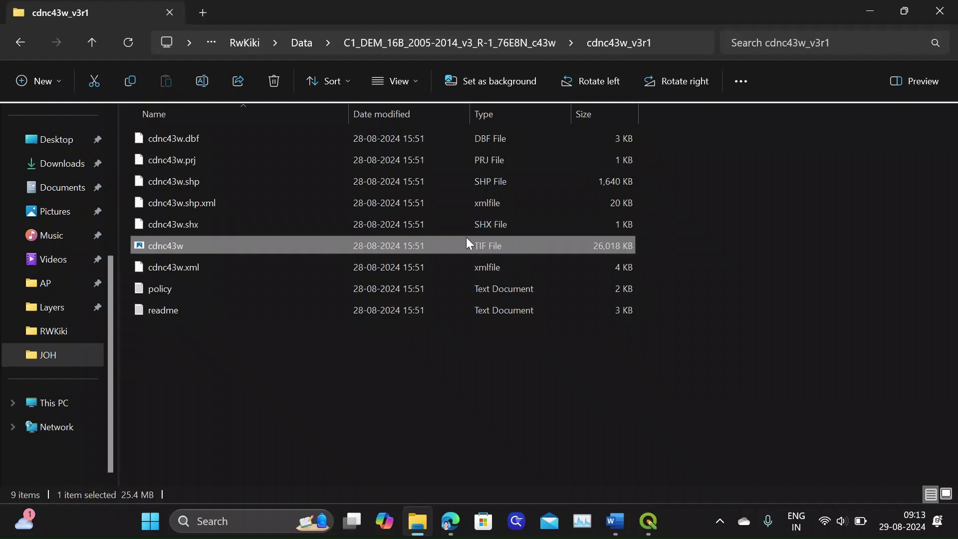
click(500, 42)
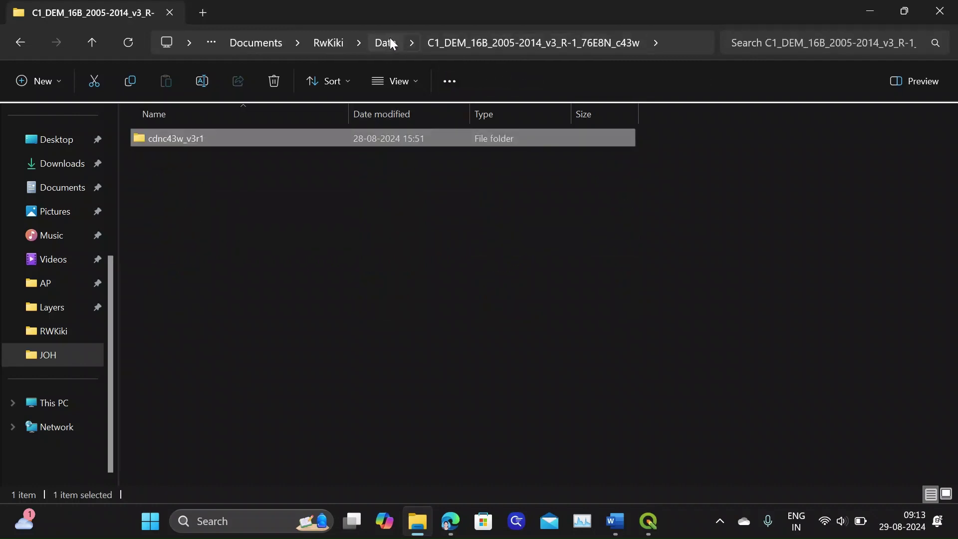
Return to Data and open the Extracted folder holding the 14 tile folders.
click(385, 40)
click(174, 160)
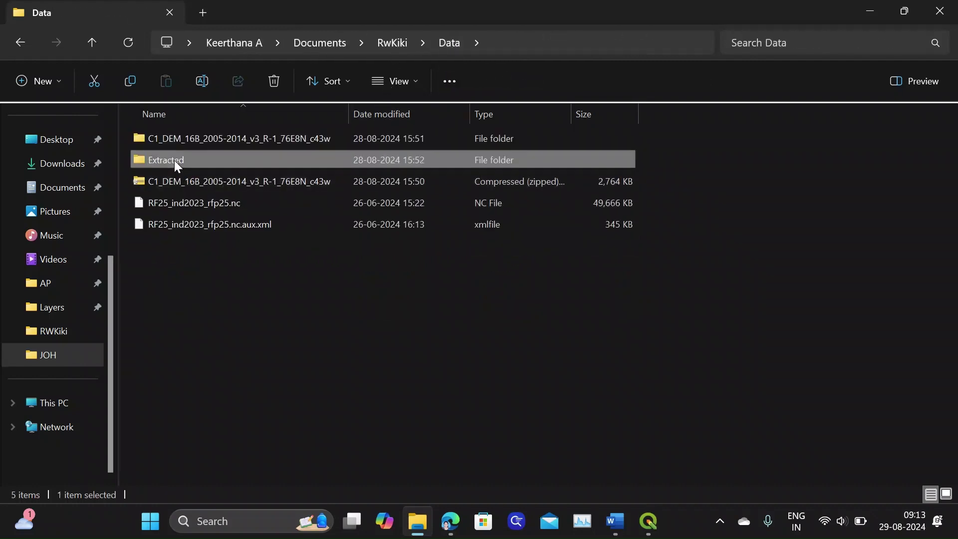
double_click(175, 160)
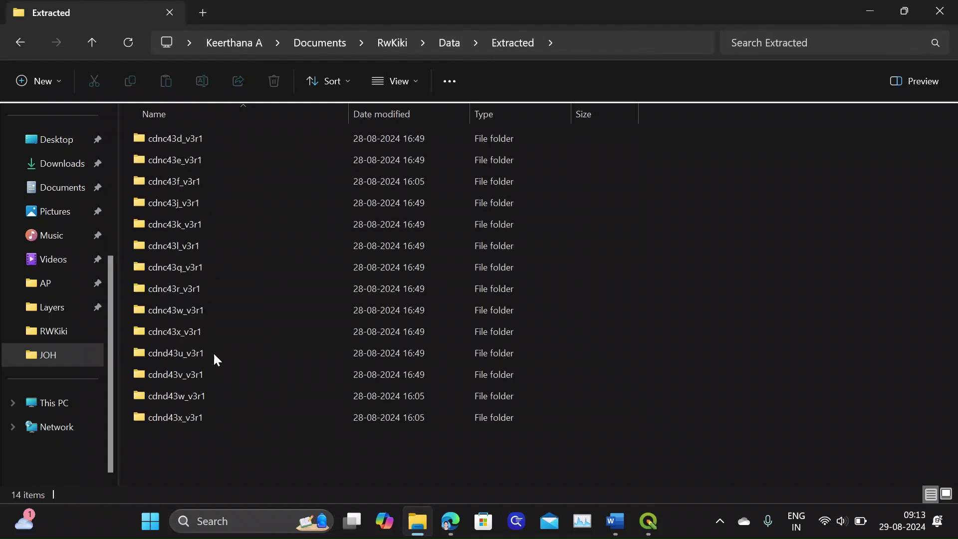
mouse_move(657, 530)
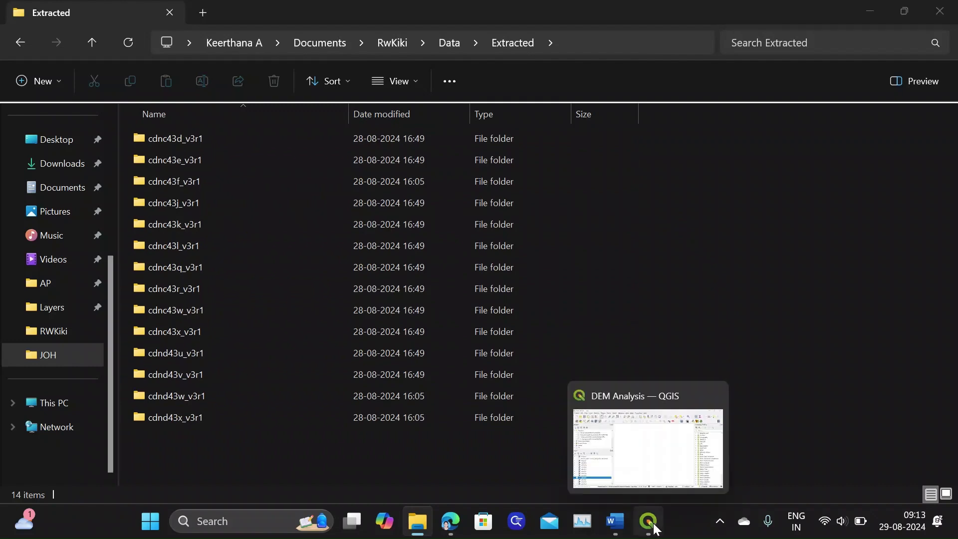
In the DEM Analysis project, briefly show and then hide the cdnd43v, cdnd43u and cdnc43x tiles.
click(650, 428)
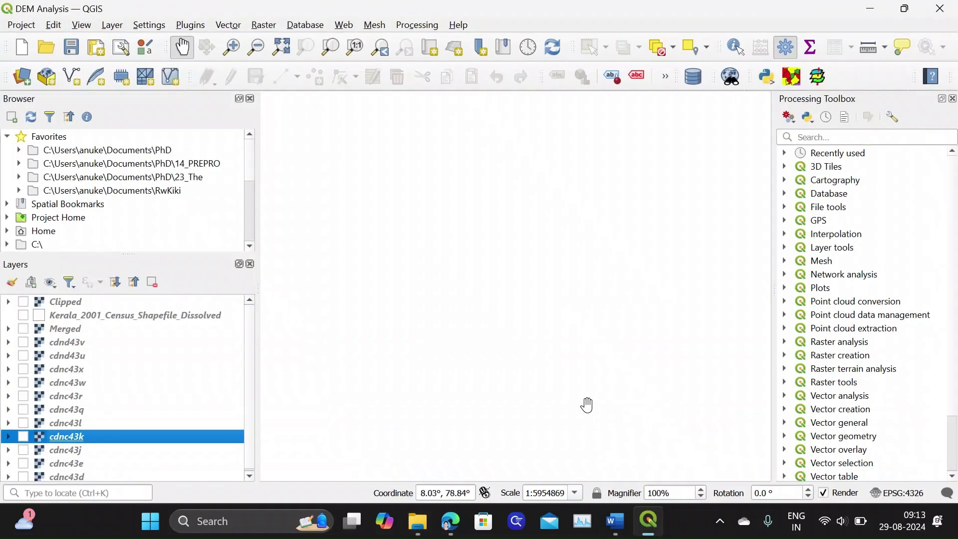
click(24, 342)
click(24, 355)
click(24, 369)
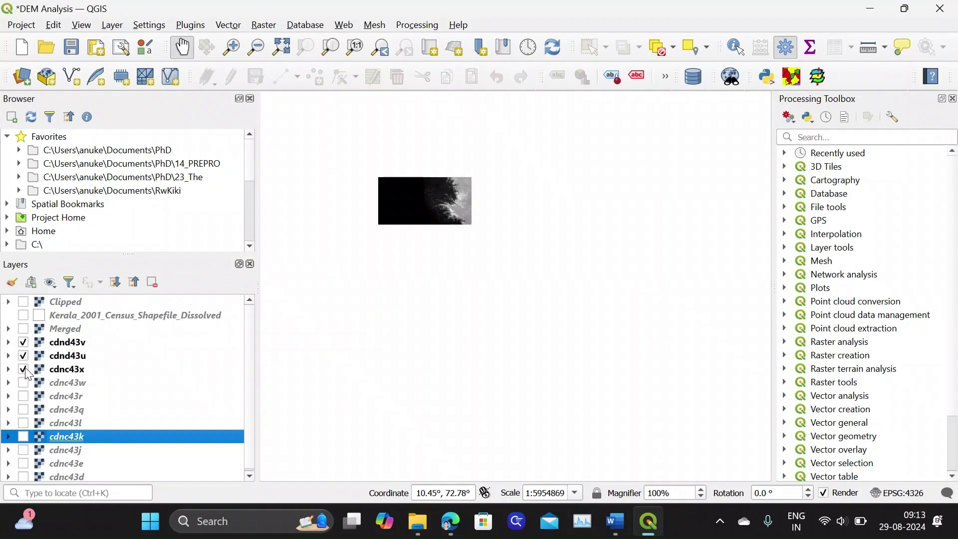
click(24, 342)
click(24, 356)
click(24, 369)
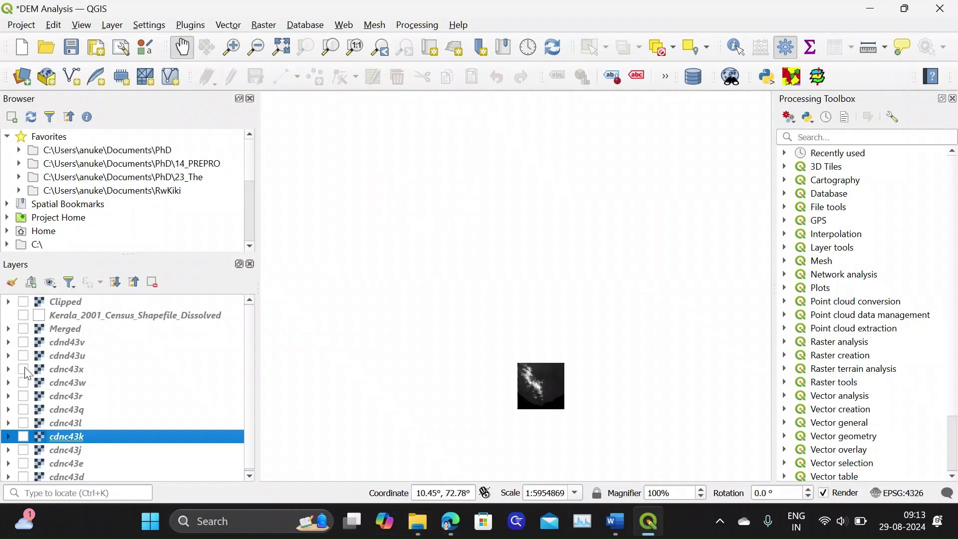
Preview the Merged raster and browse the Raster tools, then hide Merged again.
click(22, 329)
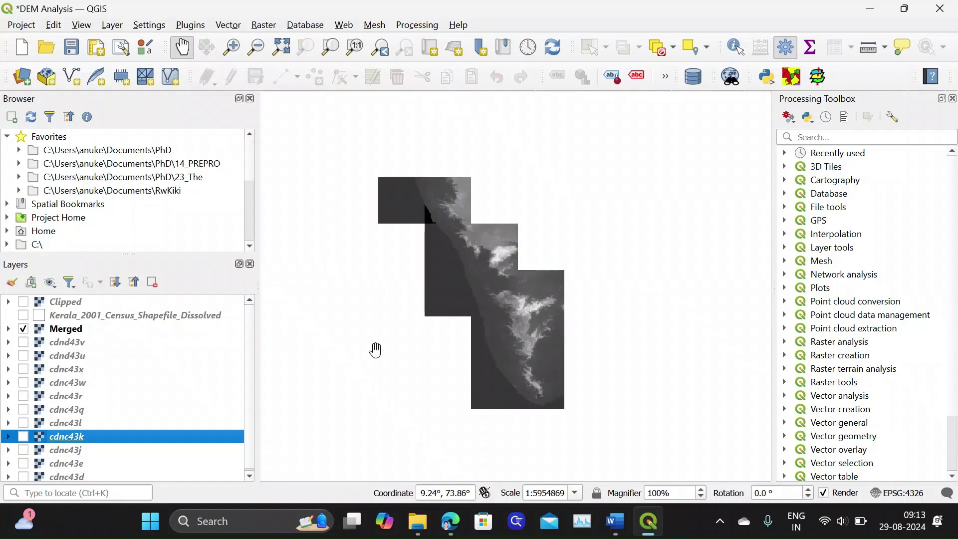
click(264, 25)
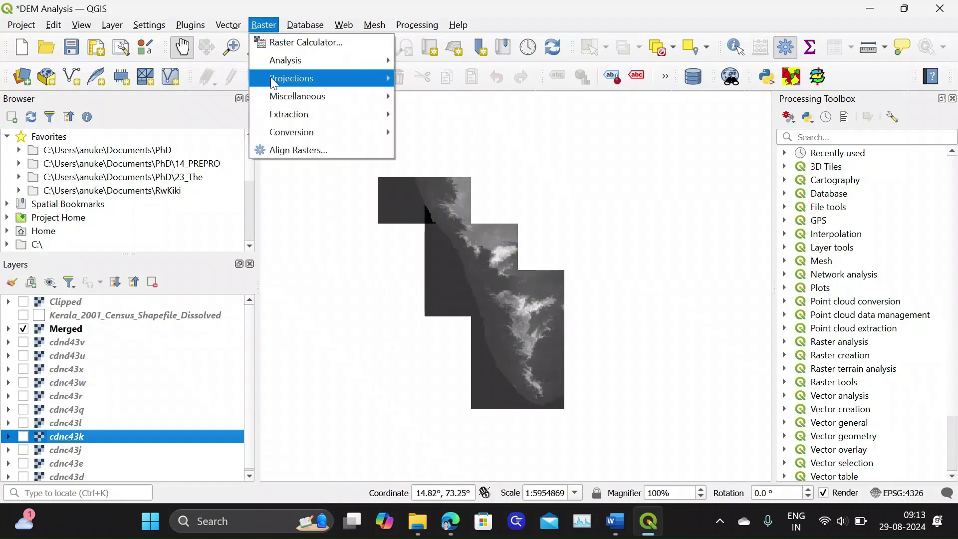
mouse_move(292, 101)
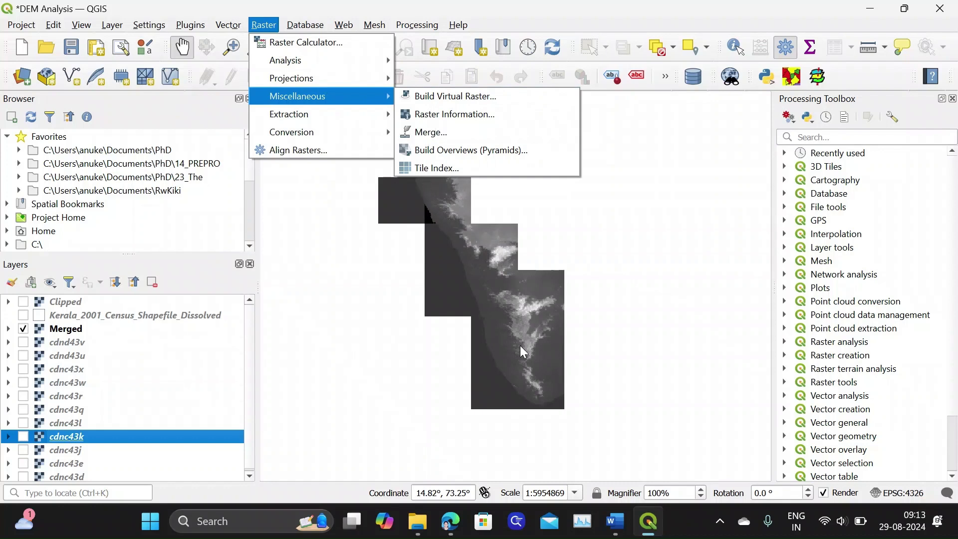
click(24, 329)
click(23, 329)
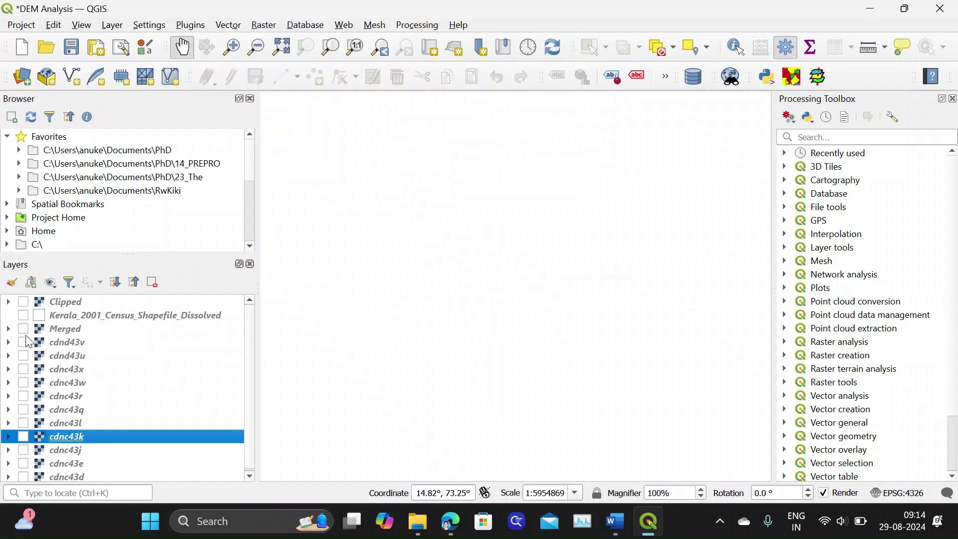
Display the Clipped DEM with the Kerala_2001_Census_Shapefile_Dissolved boundary, then browse the Raster and Database menus.
click(23, 302)
click(23, 315)
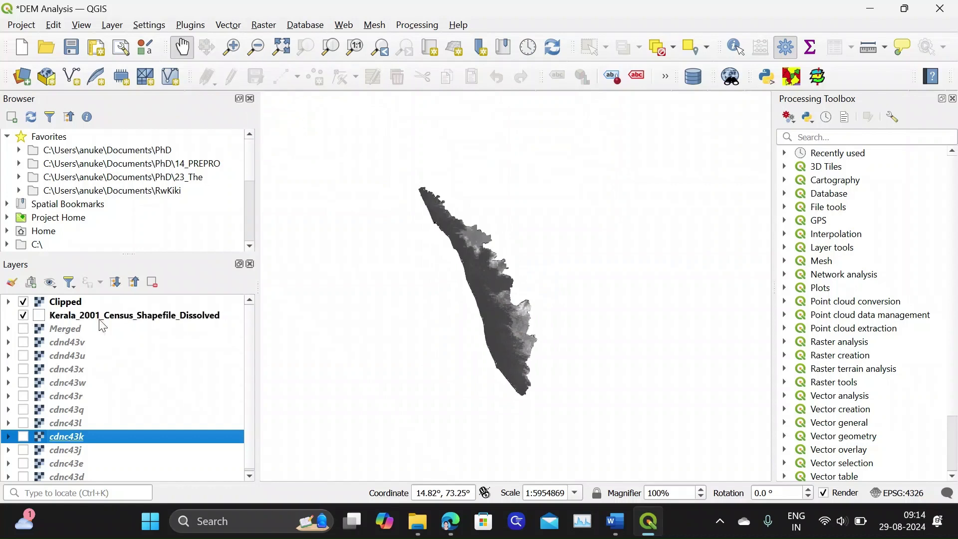
click(263, 25)
mouse_move(381, 113)
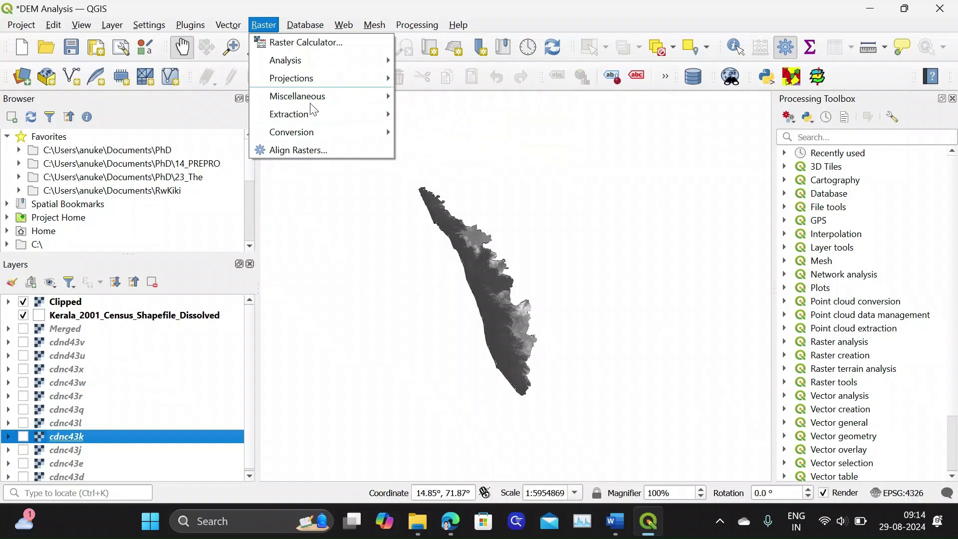
click(420, 17)
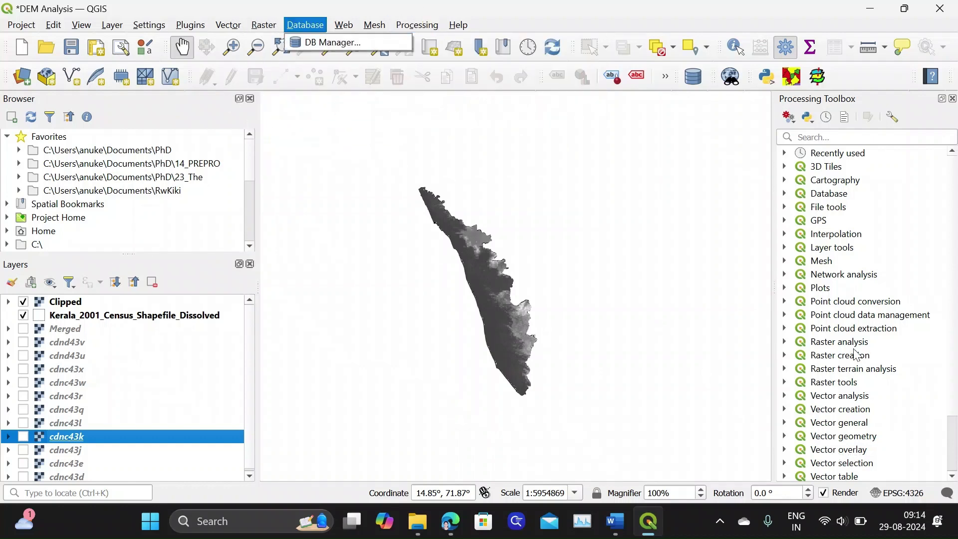